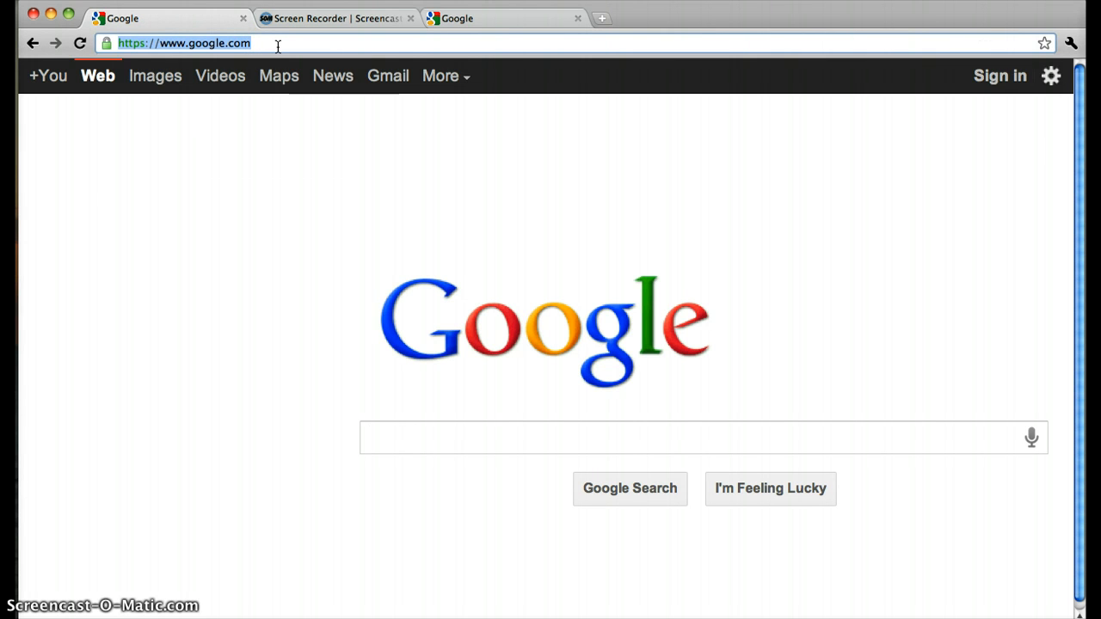
Step: Open Google Maps at maps.google.com in the current browser tab
{"action": "type", "text": "google."}
{"action": "key", "text": "BackSpace"}
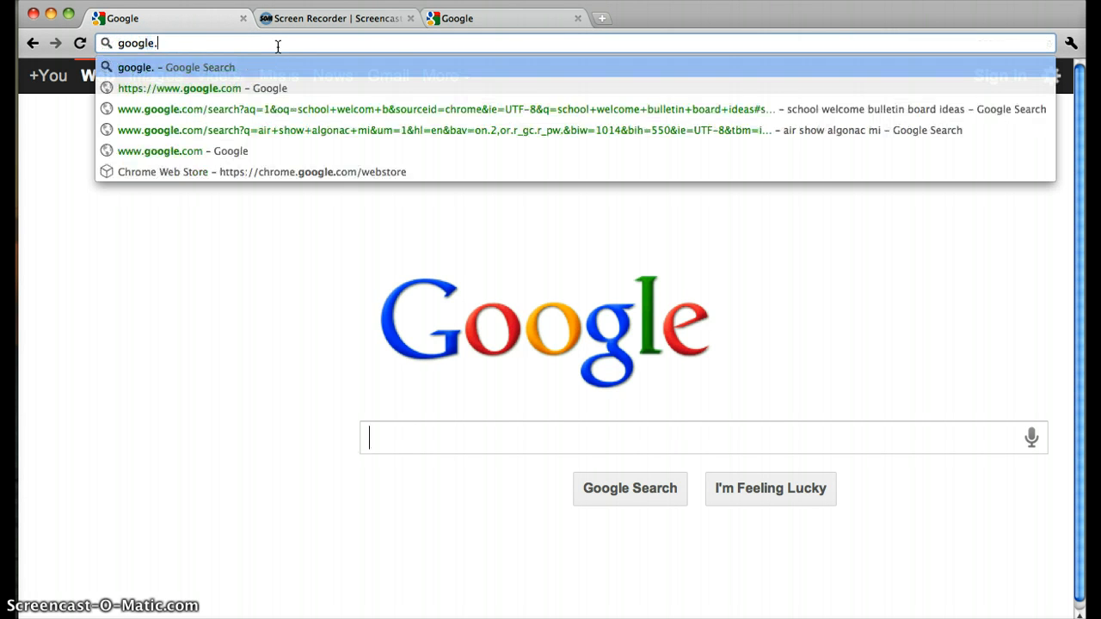
{"action": "key", "text": "BackSpace"}
{"action": "type", "text": "maps"}
{"action": "key", "text": "Return"}
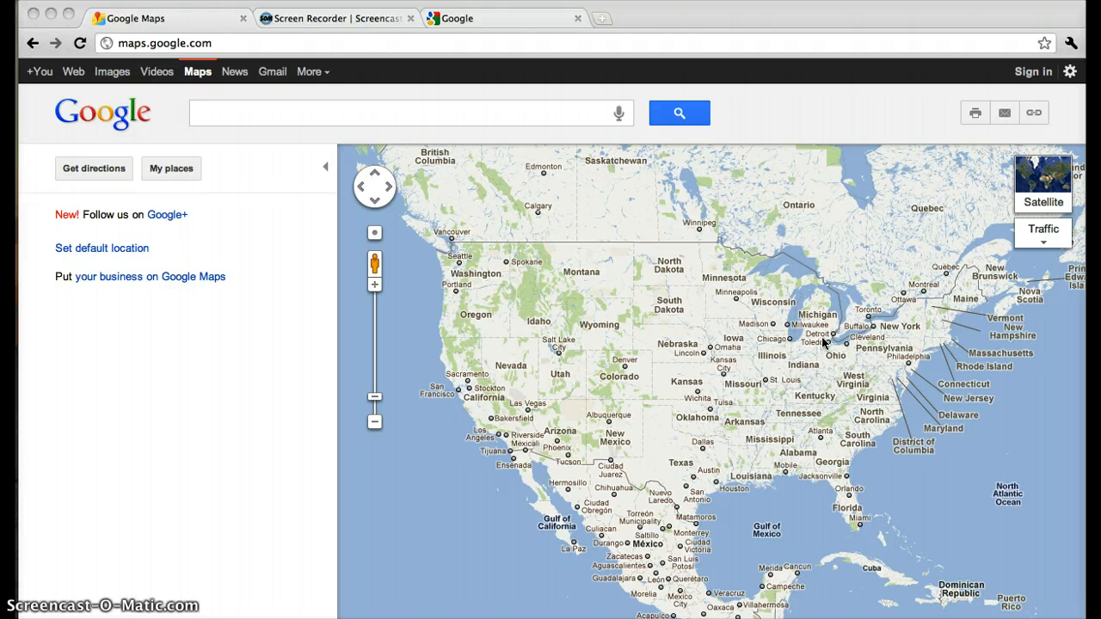
Step: Sign in to the Google account with the saved e-mail address and the account password
{"action": "left_click", "coordinate": [1035, 74]}
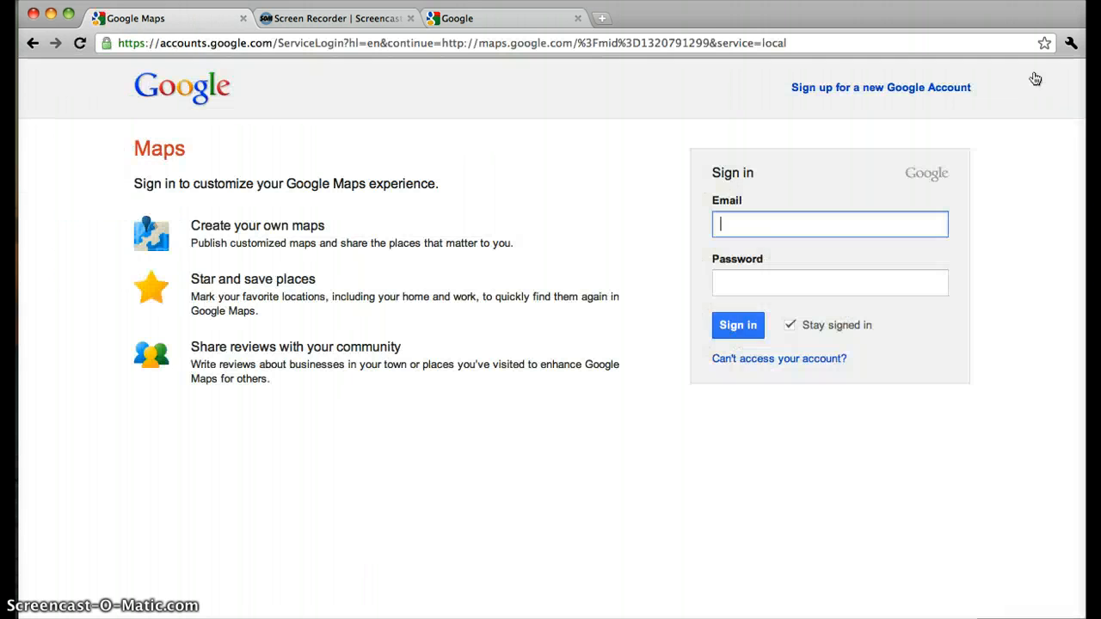
{"action": "left_click", "coordinate": [854, 211]}
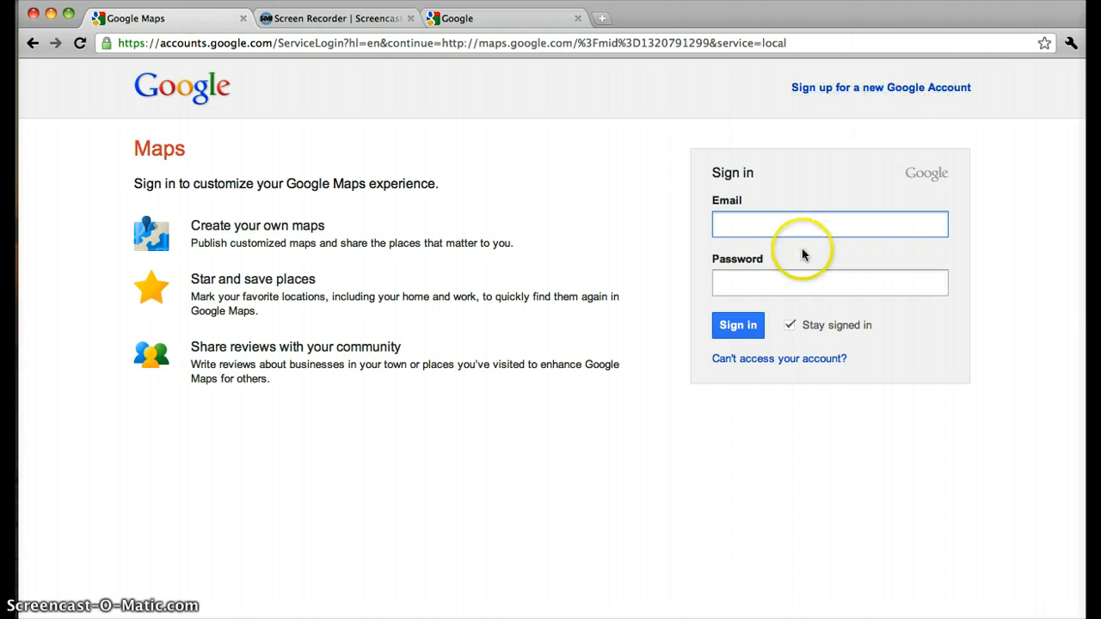
{"action": "left_click", "coordinate": [782, 227]}
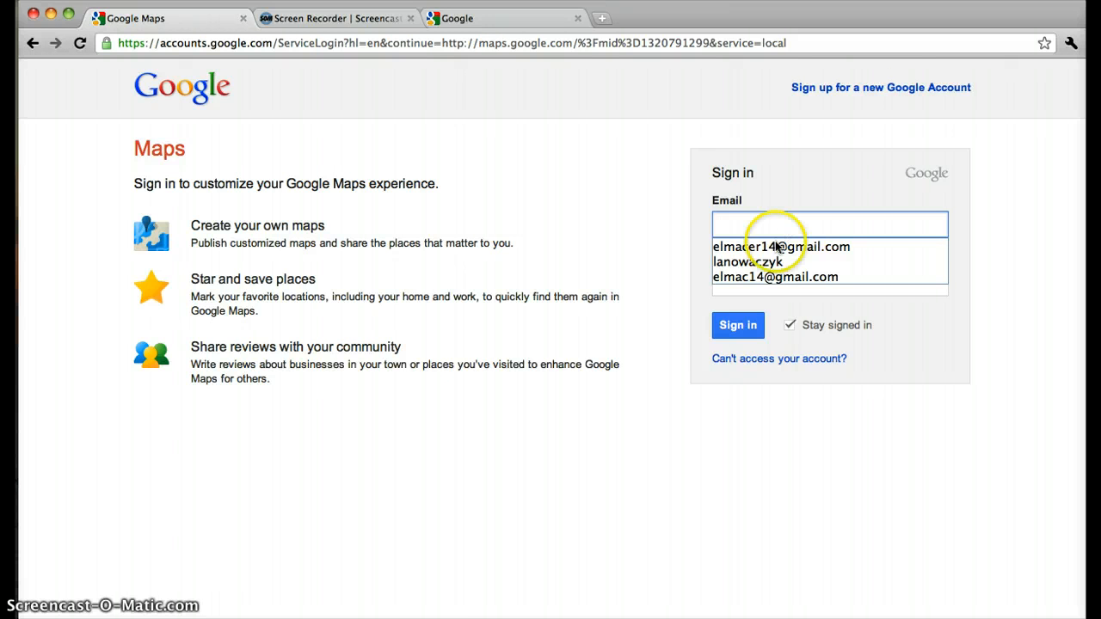
{"action": "left_click", "coordinate": [777, 247]}
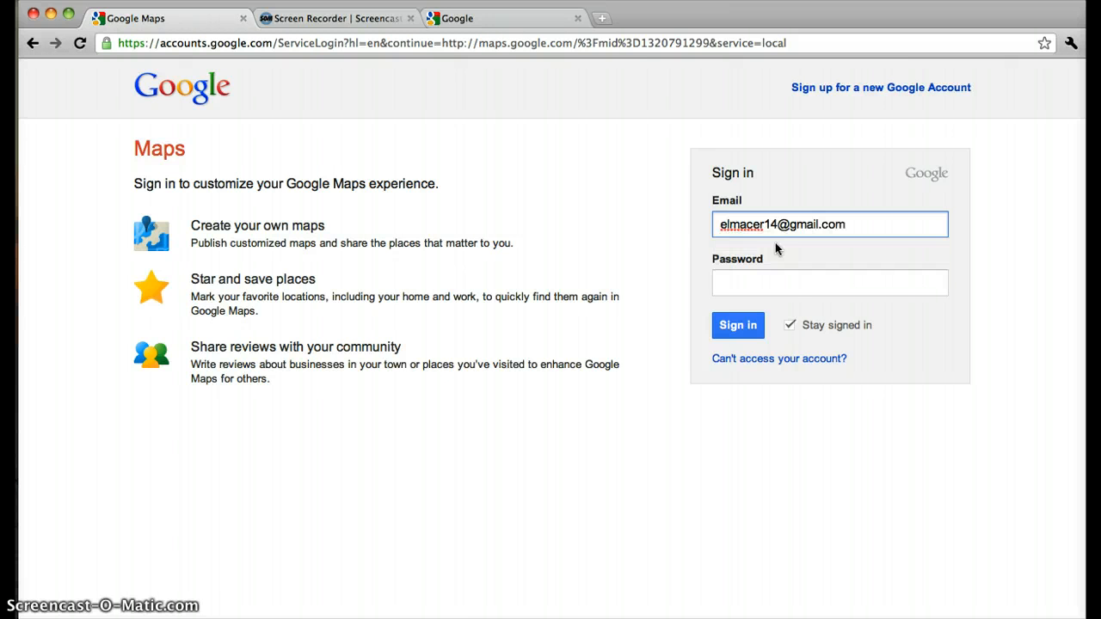
{"action": "left_click", "coordinate": [768, 286]}
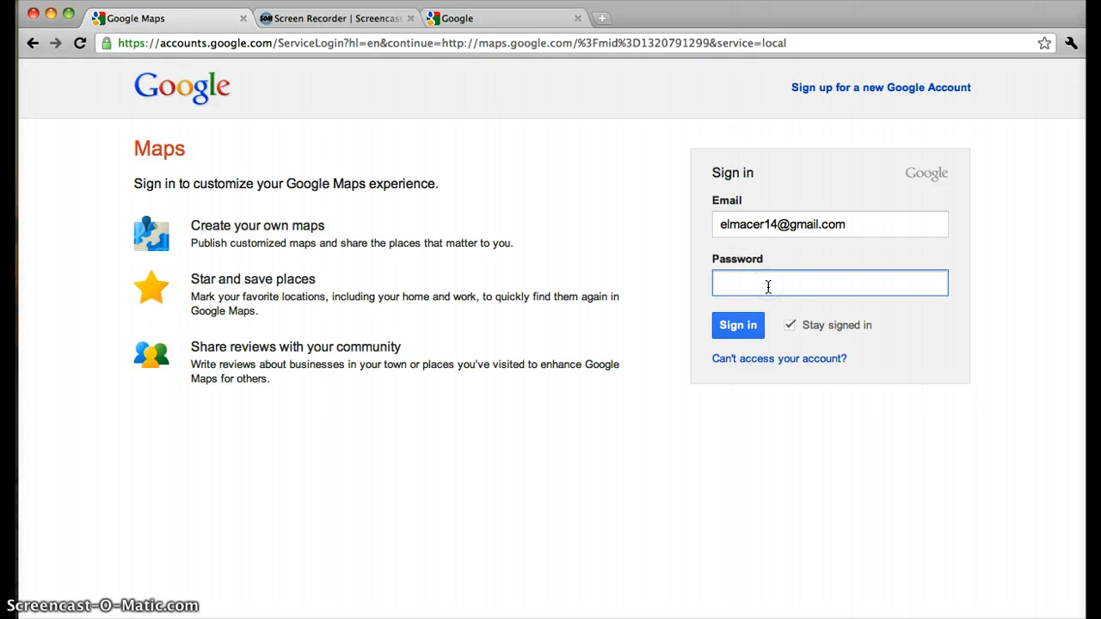
{"action": "key", "text": "Caps_Lock"}
{"action": "type", "text": "•••••"}
{"action": "key", "text": "Caps_Lock"}
{"action": "type", "text": "••"}
{"action": "left_click", "coordinate": [738, 326]}
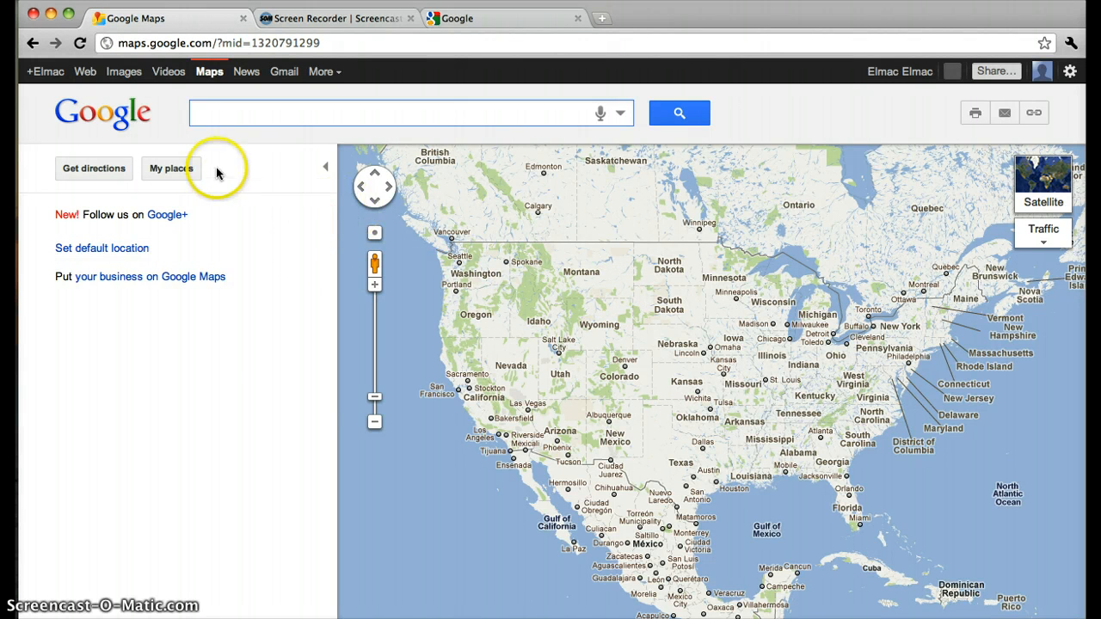
Step: Create a new map in My places and title it with the person's first name followed by "'s Hometown"
{"action": "left_click", "coordinate": [179, 176]}
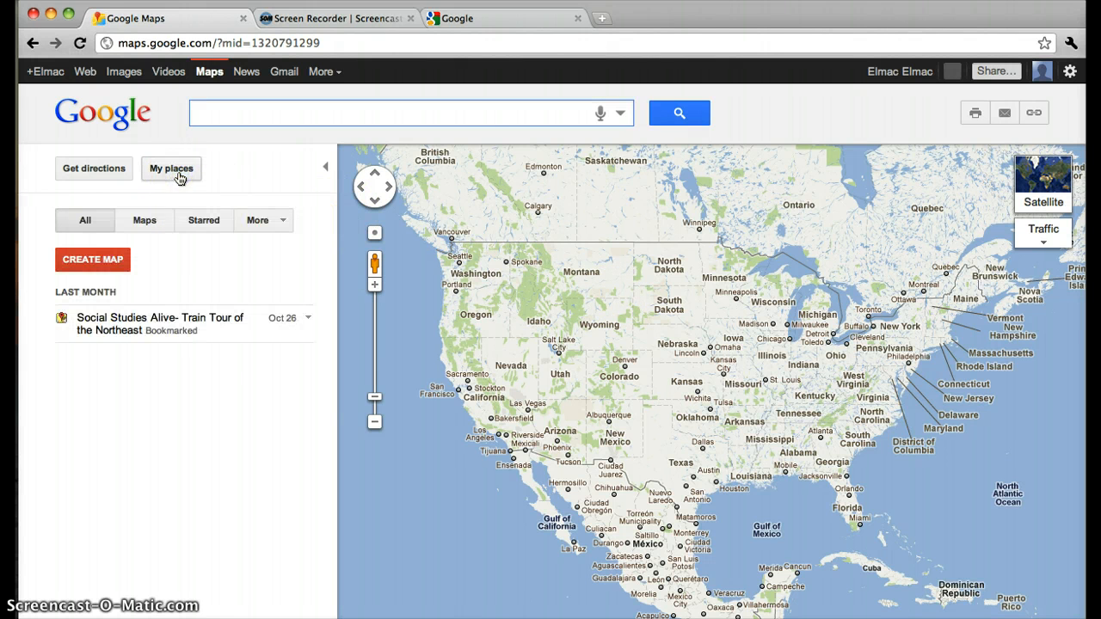
{"action": "left_click", "coordinate": [99, 262]}
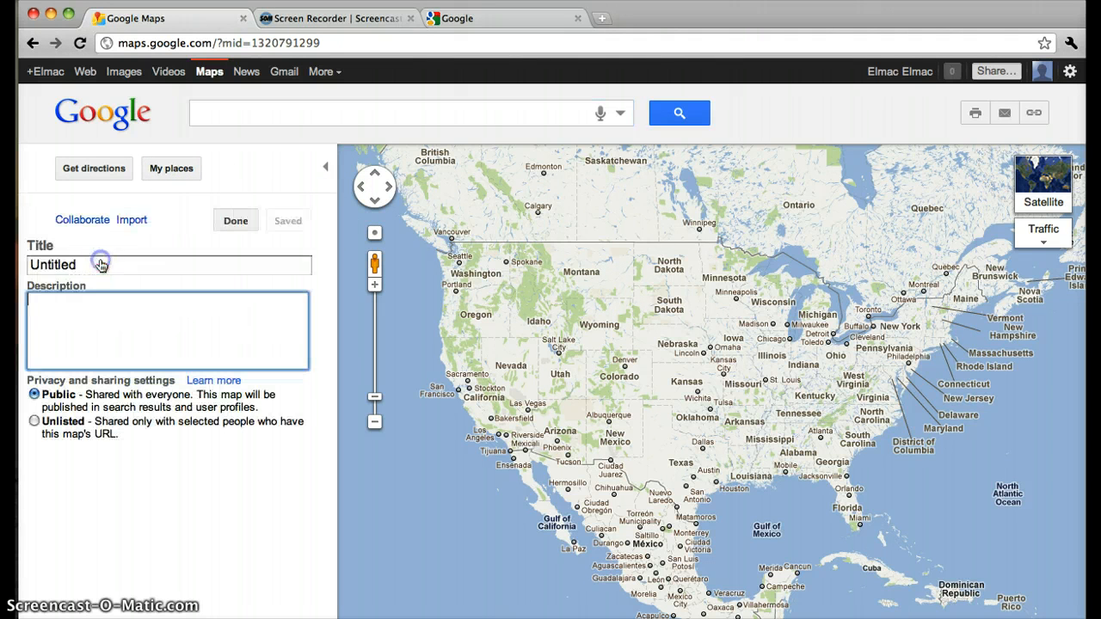
{"action": "left_click_drag", "start_coordinate": [96, 263], "coordinate": [42, 254]}
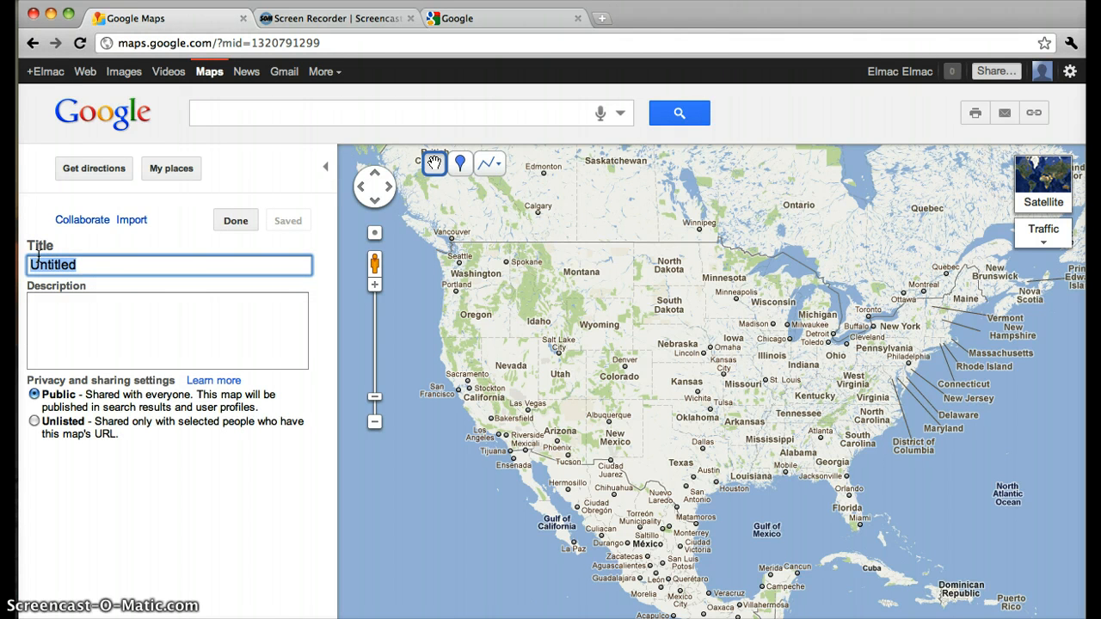
{"action": "type", "text": "Puja"}
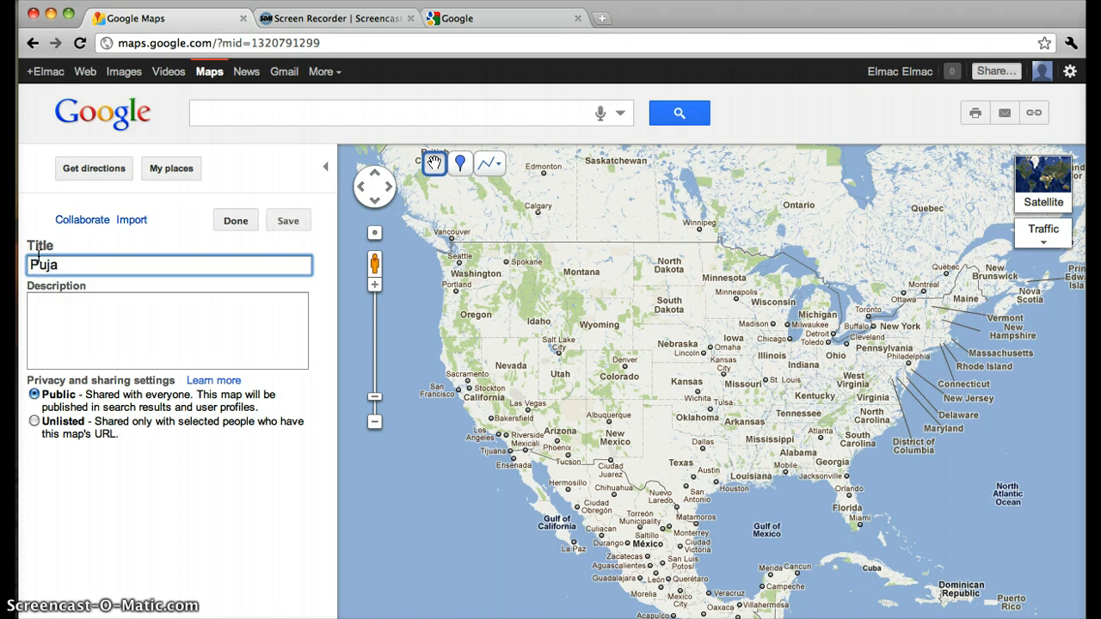
{"action": "type", "text": "'s Hometown"}
Step: Describe the map with the person's first name followed by "'s Hometown is Toronto, Ontario, Canada."
{"action": "left_click", "coordinate": [40, 309]}
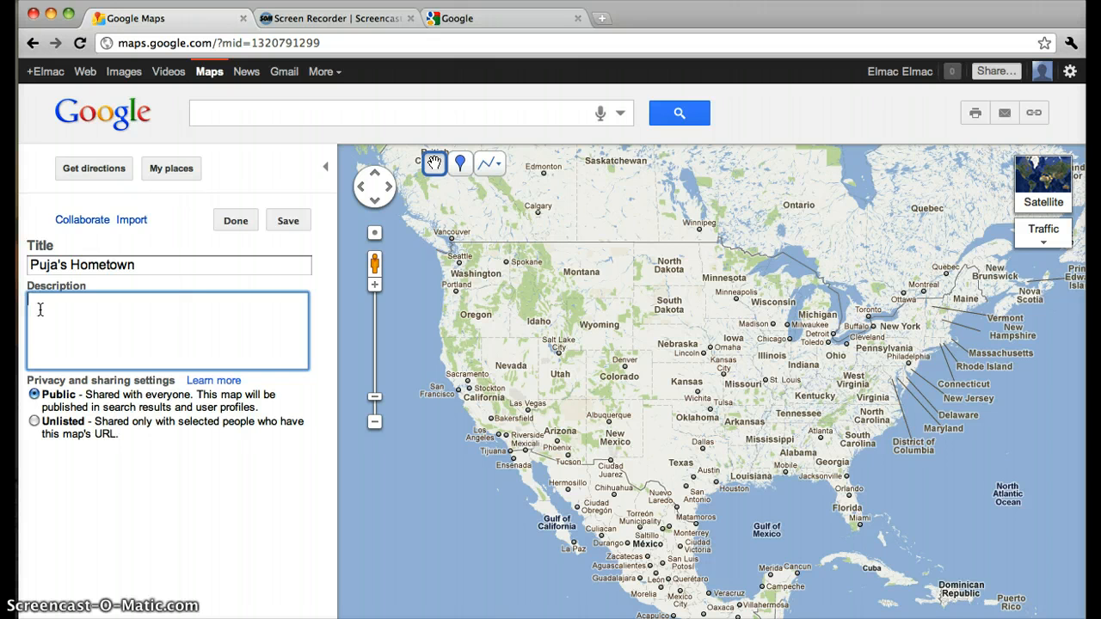
{"action": "type", "text": "Puja's Hometown is Toron"}
{"action": "key", "text": "BackSpace"}
{"action": "type", "text": "onto, Onta"}
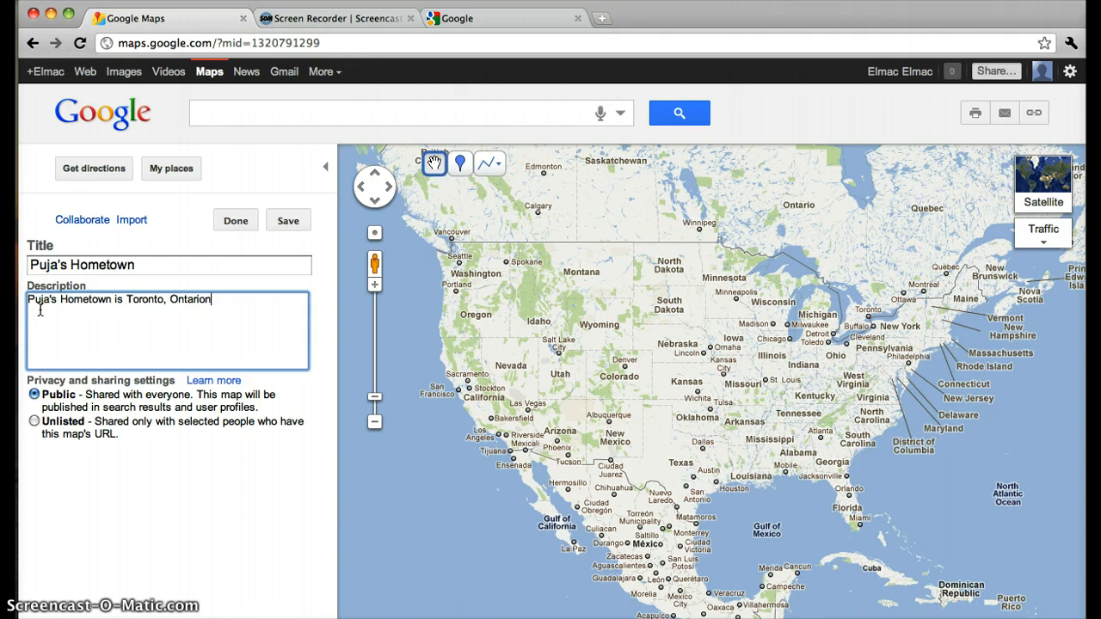
{"action": "type", "text": "rio, Canad"}
{"action": "key", "text": "BackSpace"}
{"action": "type", "text": "ada"}
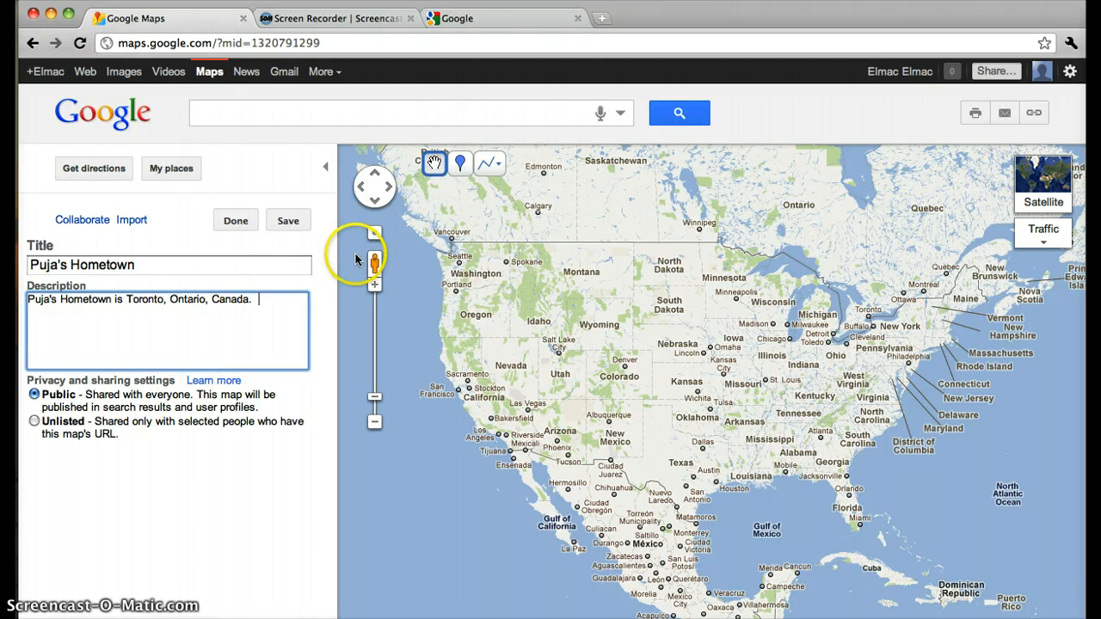
Step: Save the hometown map and finish editing it
{"action": "left_click", "coordinate": [289, 220]}
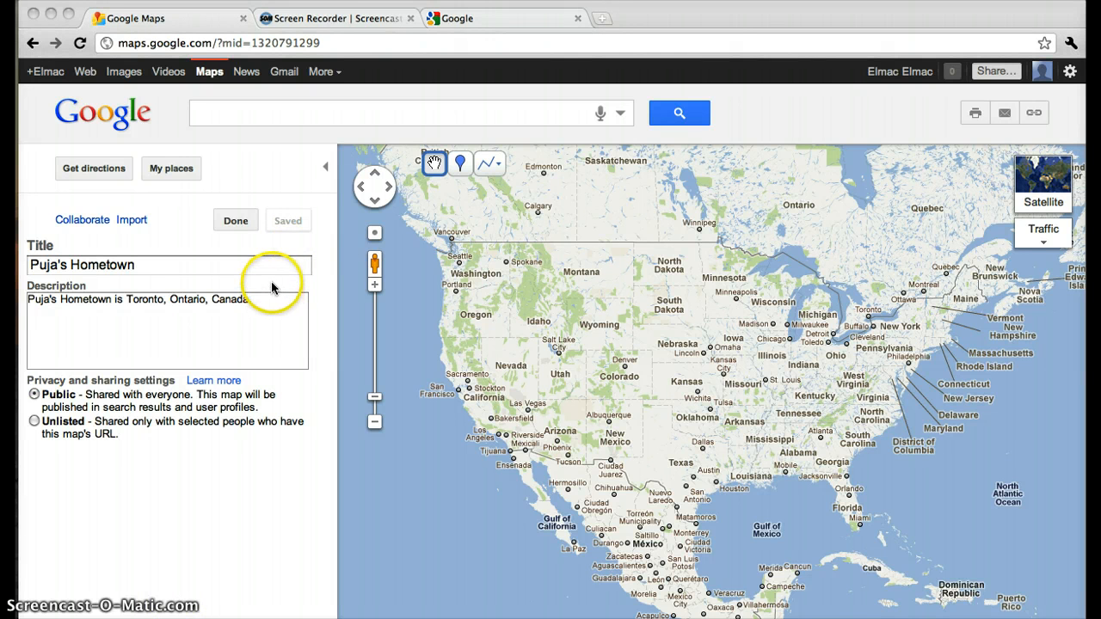
{"action": "left_click", "coordinate": [240, 225]}
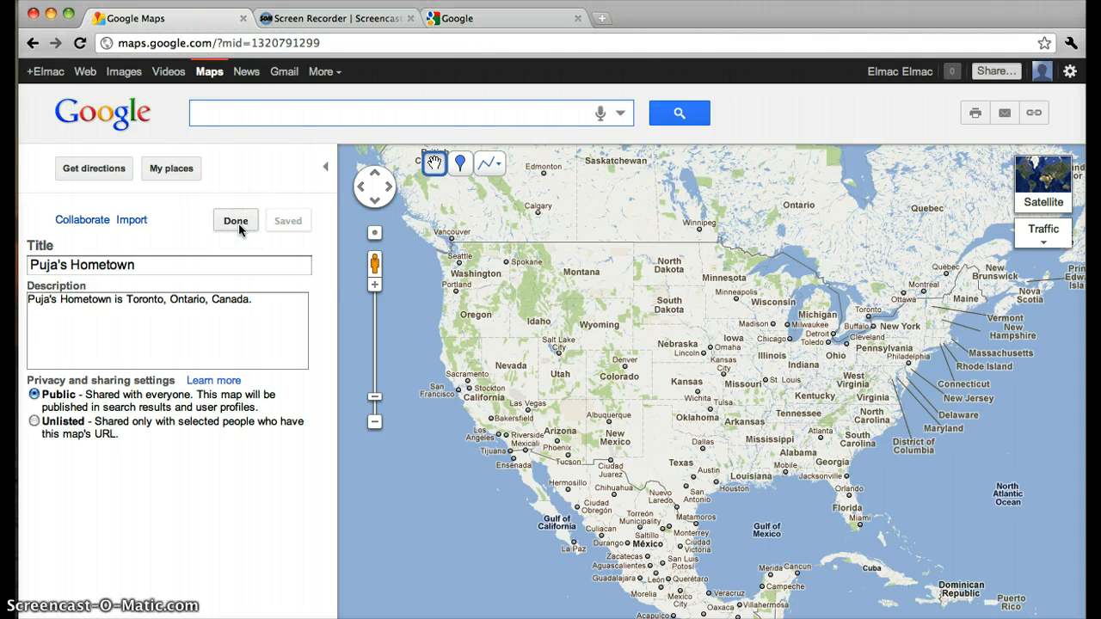
{"action": "left_click", "coordinate": [240, 226]}
{"action": "left_click", "coordinate": [147, 289]}
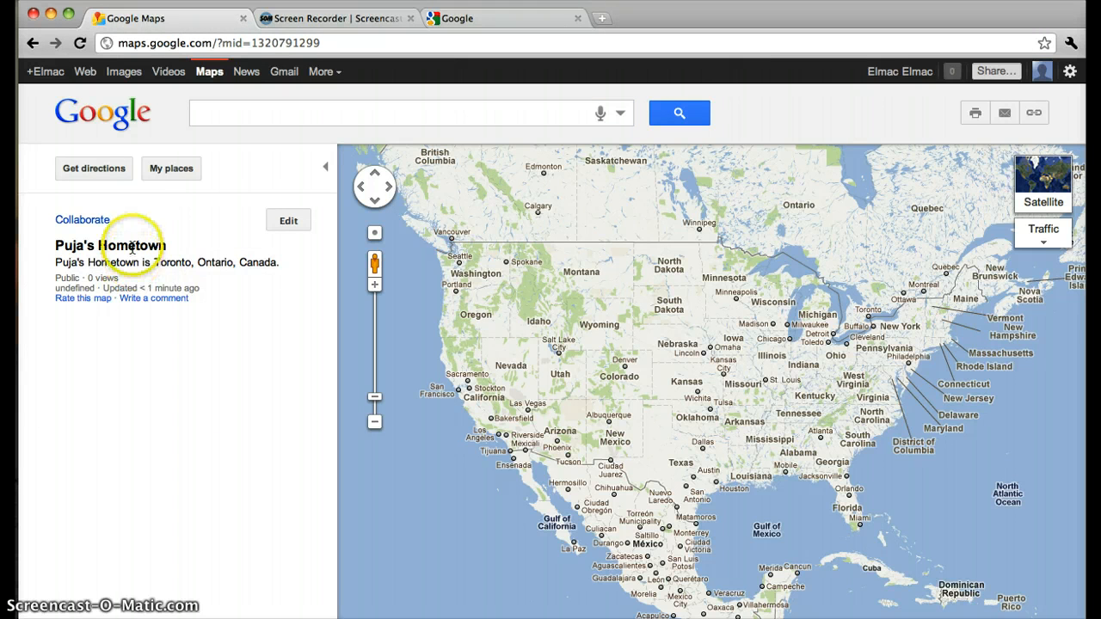
Step: Reopen the hometown map for editing and search for the suggested location "Toronto, ON, Canada"
{"action": "left_click", "coordinate": [289, 221]}
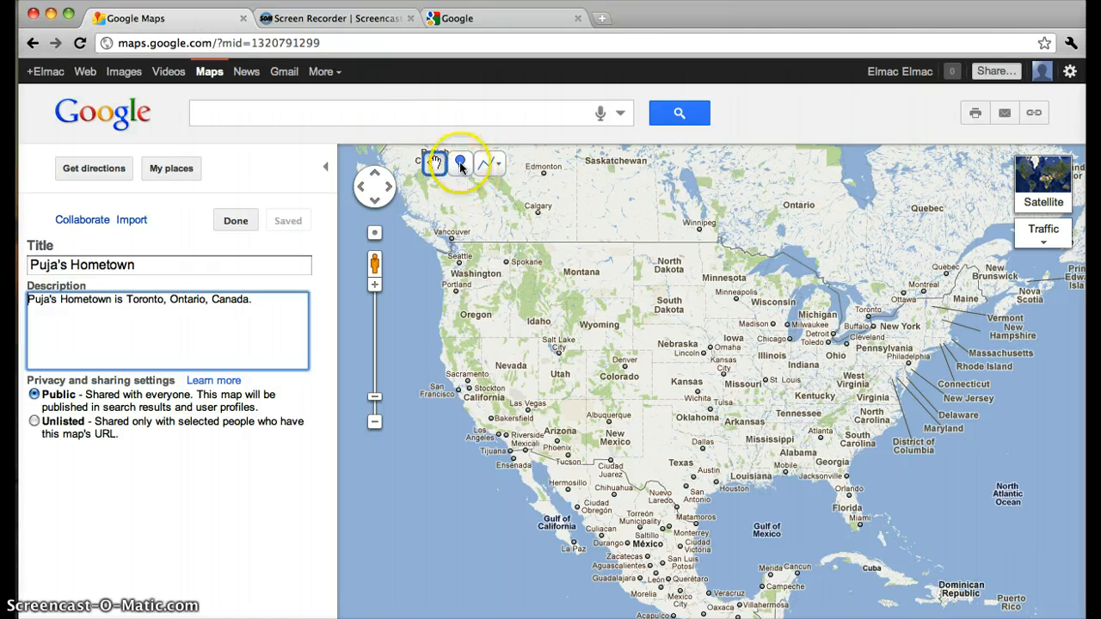
{"action": "left_click", "coordinate": [413, 121]}
{"action": "type", "text": "Tono"}
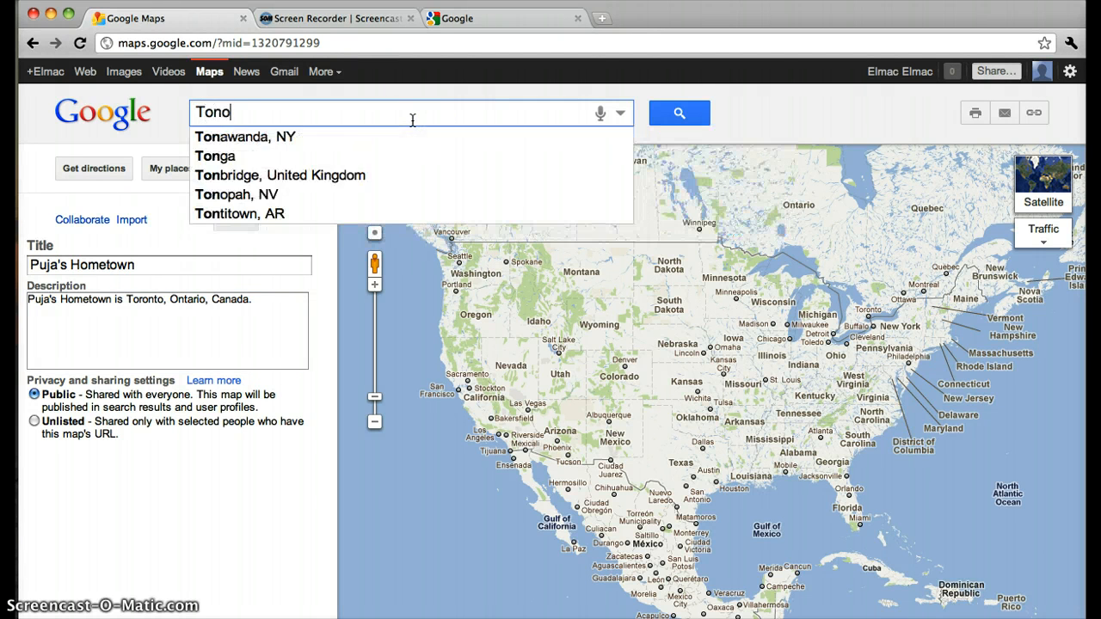
{"action": "key", "text": "BackSpace"}
{"action": "key", "text": "BackSpace"}
{"action": "type", "text": "r"}
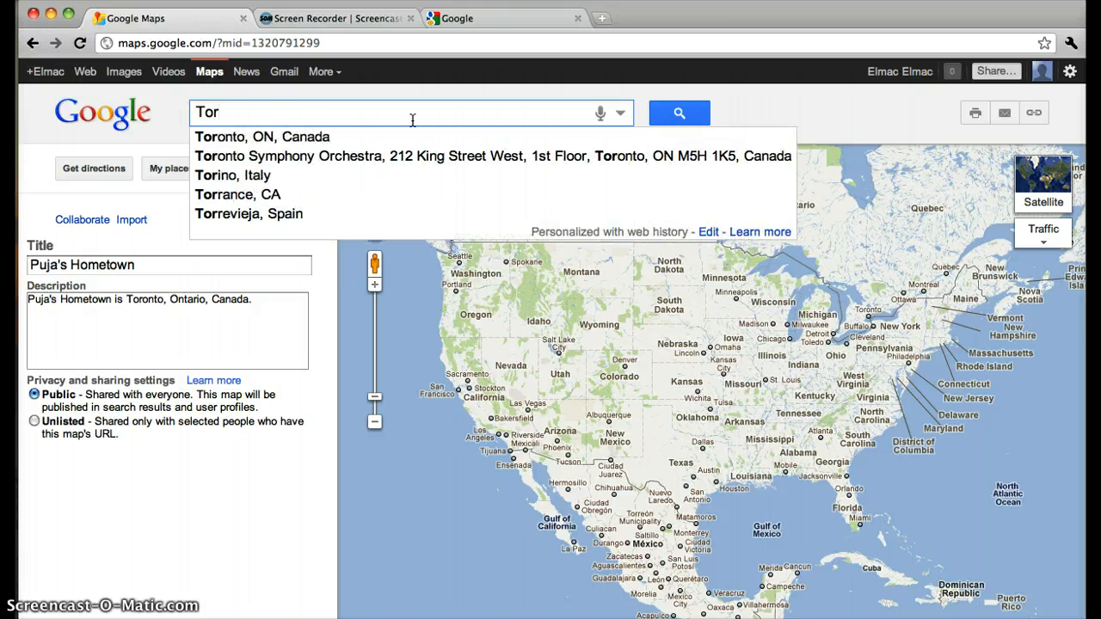
{"action": "left_click", "coordinate": [384, 143]}
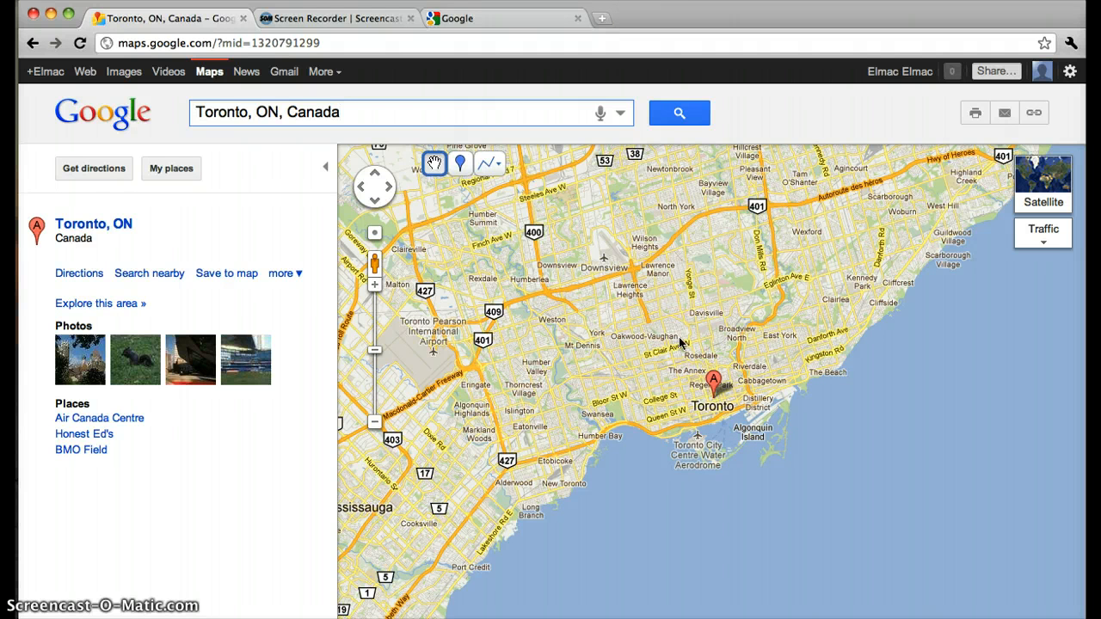
Step: Add a placemark at the Toronto search marker and title it "City Center of Toronto, Canada"
{"action": "left_click", "coordinate": [461, 166]}
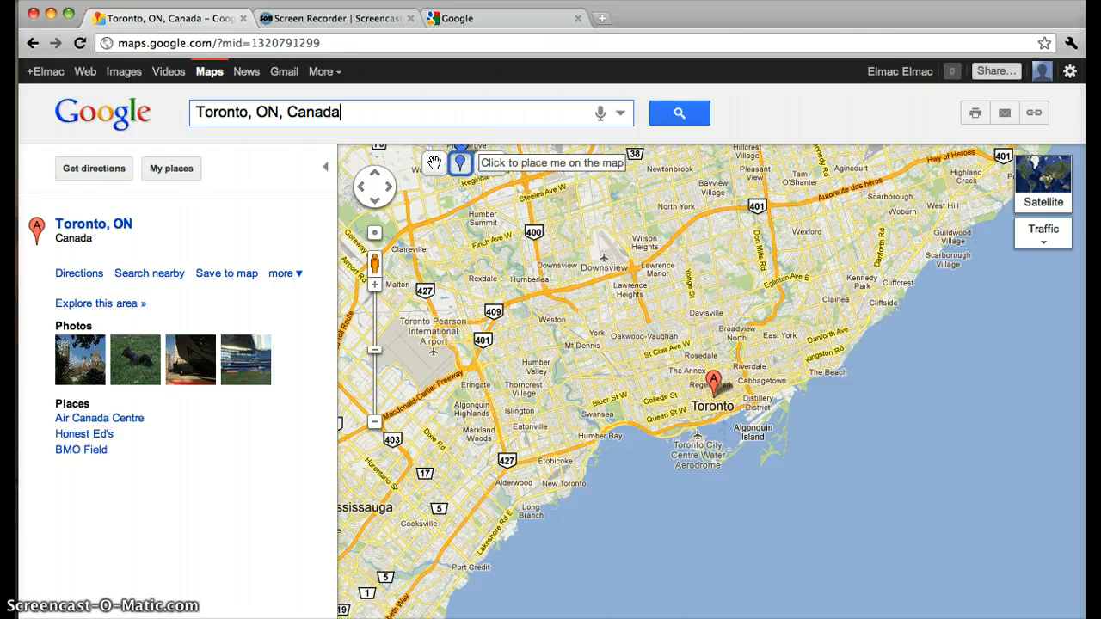
{"action": "left_click", "coordinate": [714, 398]}
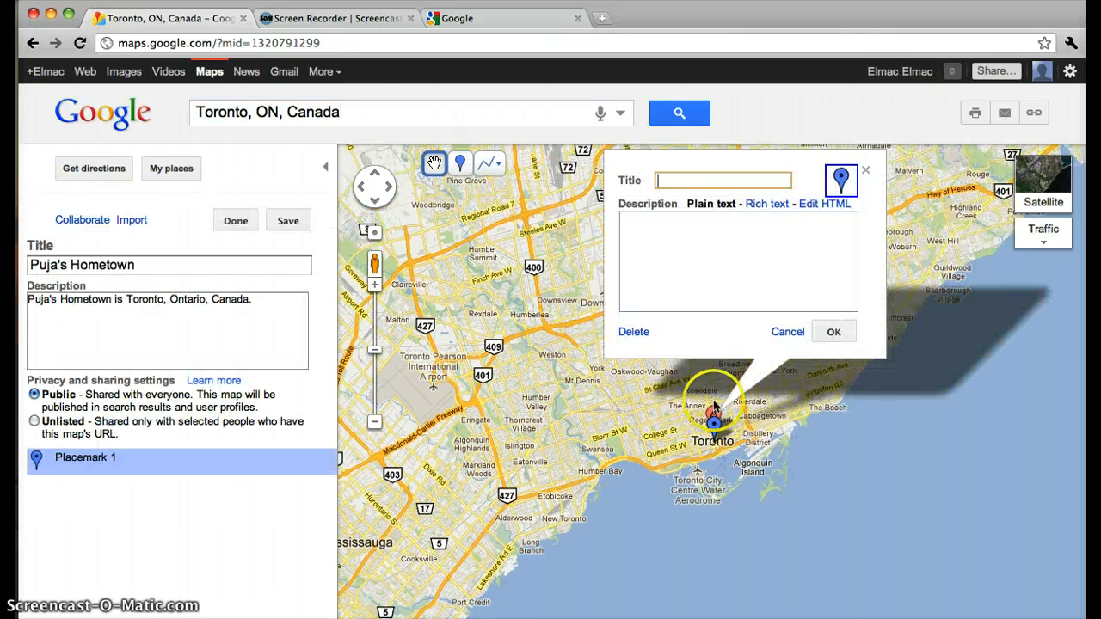
{"action": "type", "text": "C"}
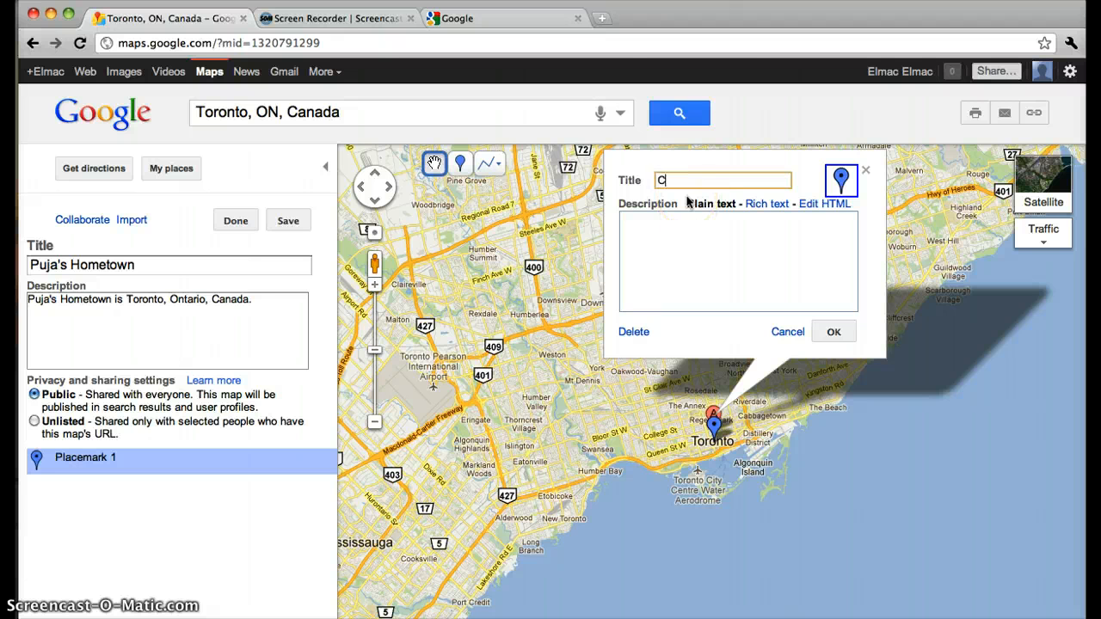
{"action": "type", "text": "ity Center"}
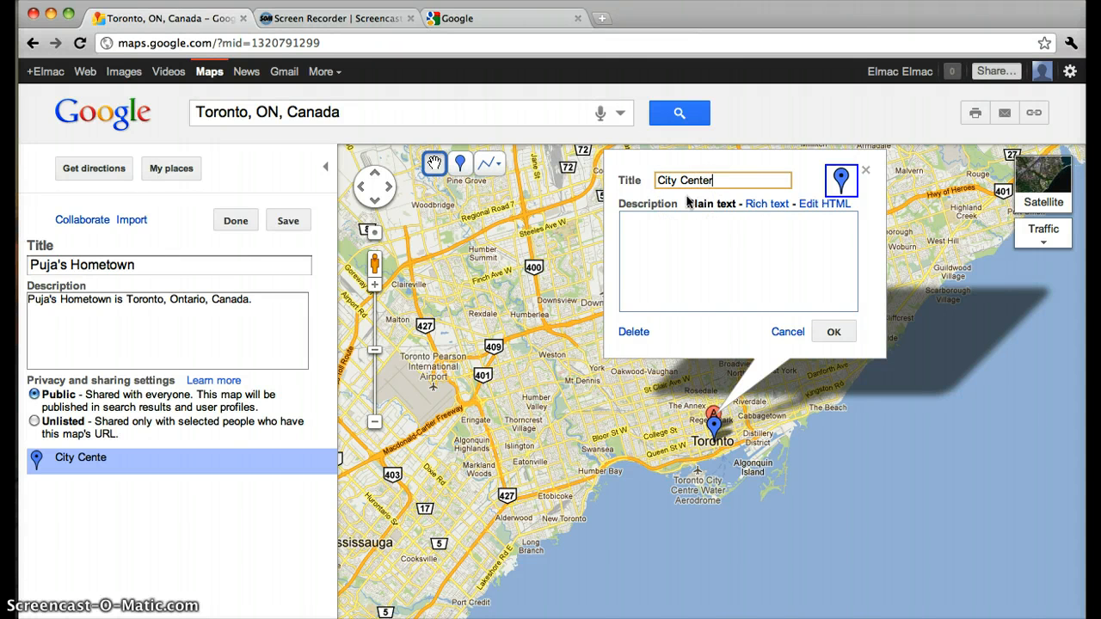
{"action": "type", "text": " of Toronto"}
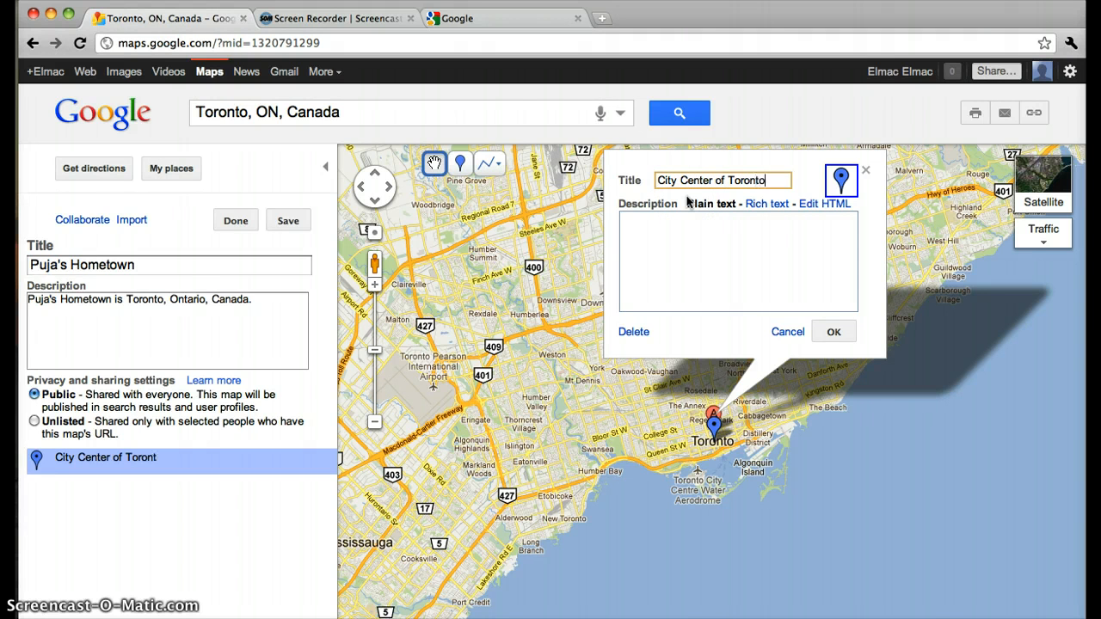
{"action": "type", "text": ", Canada"}
Step: Enter the placemark description "Toronto is one of the biggest metropolitan cities in Canada."
{"action": "left_click", "coordinate": [688, 204]}
{"action": "left_click", "coordinate": [683, 223]}
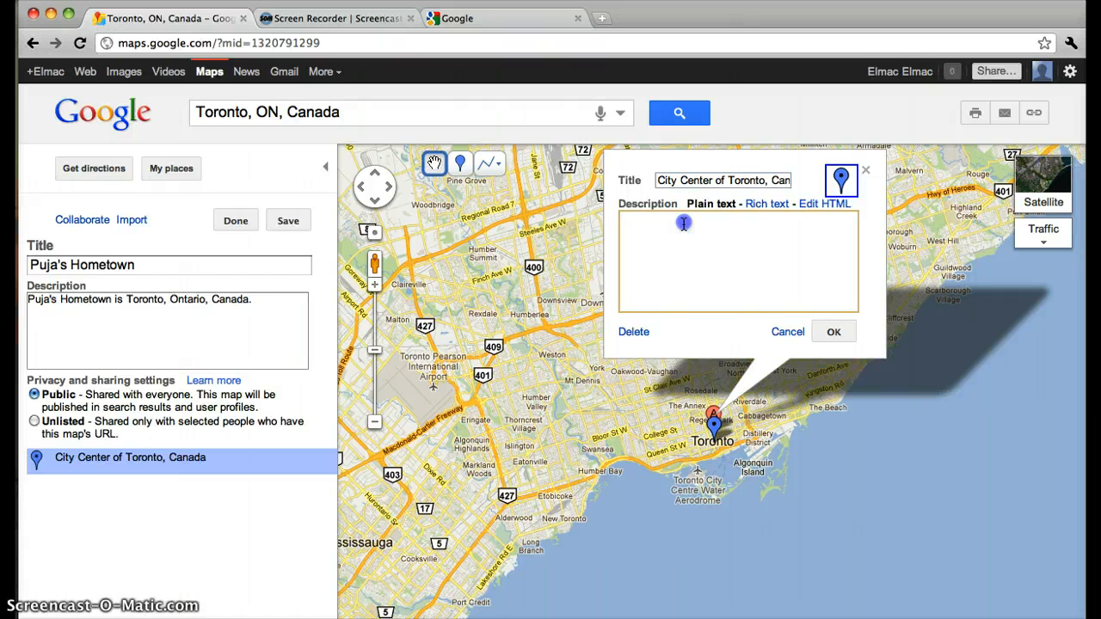
{"action": "type", "text": "Toronto is"}
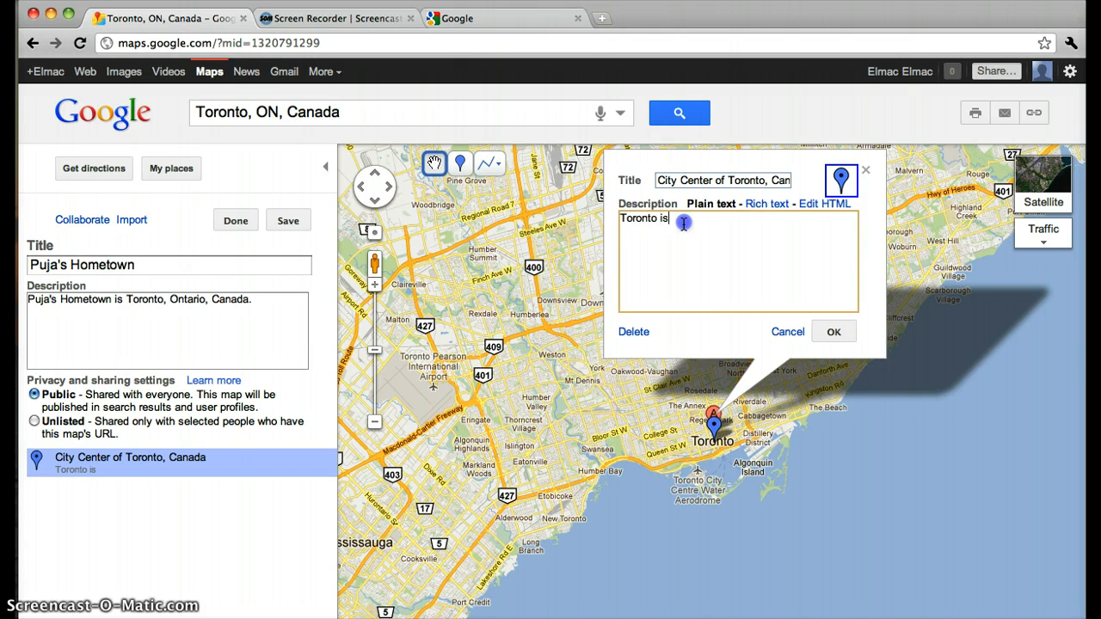
{"action": "type", "text": " one of the bigges"}
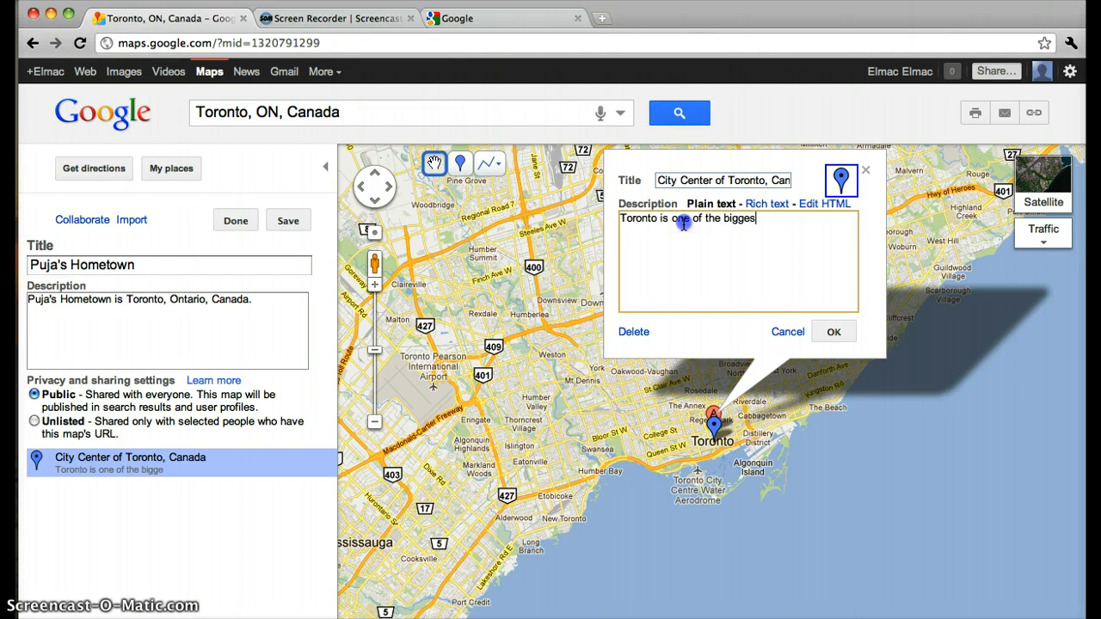
{"action": "type", "text": "t "}
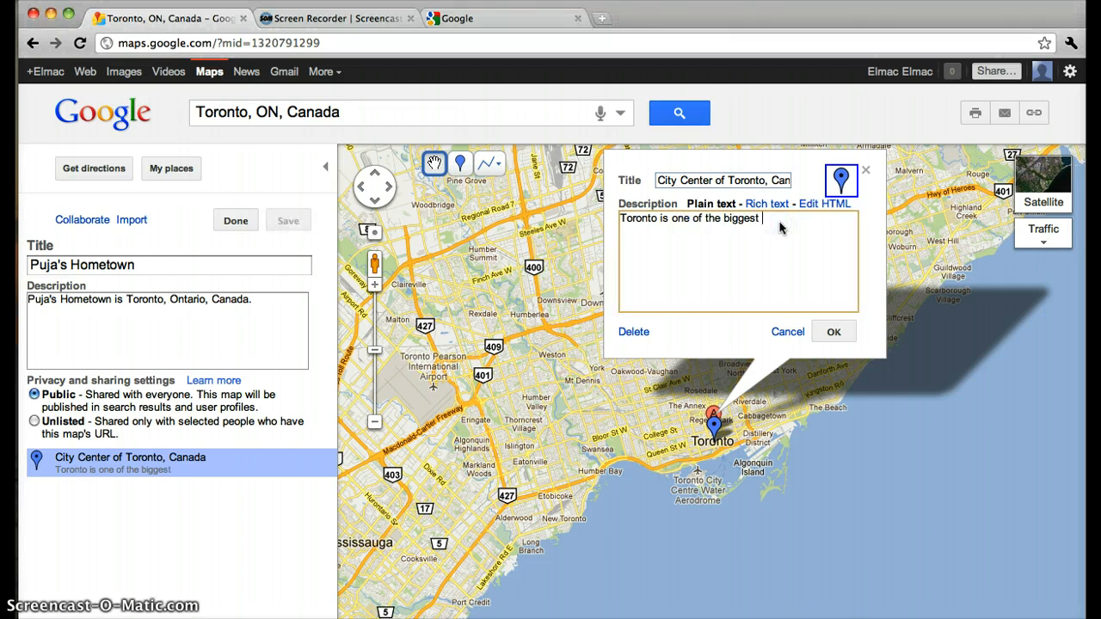
{"action": "type", "text": "metropolitan cityes in Canada."}
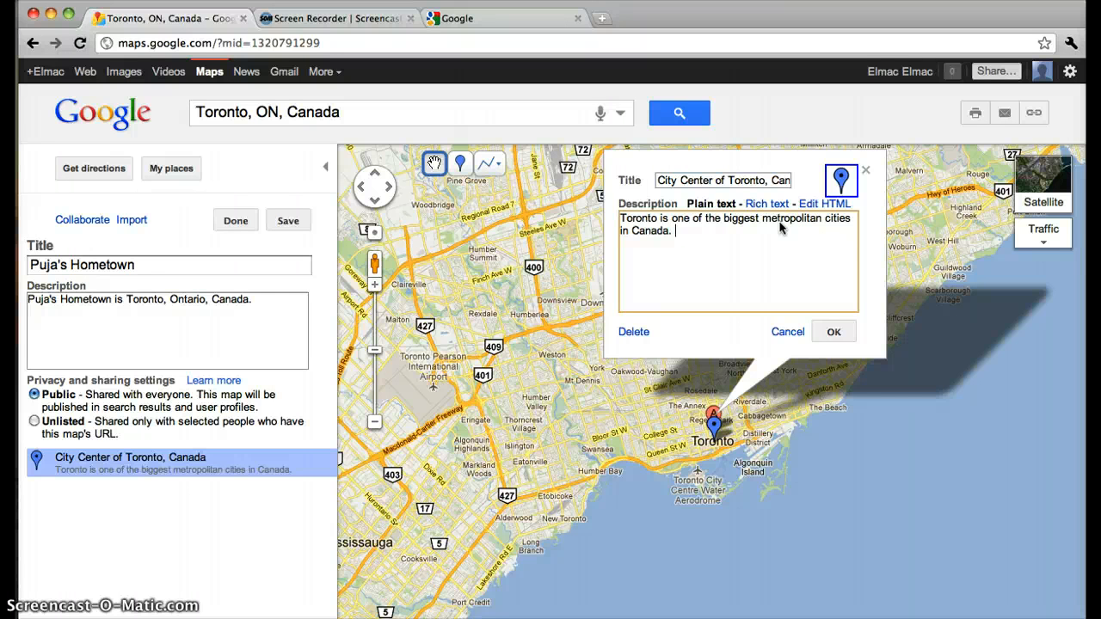
{"action": "left_click", "coordinate": [790, 259]}
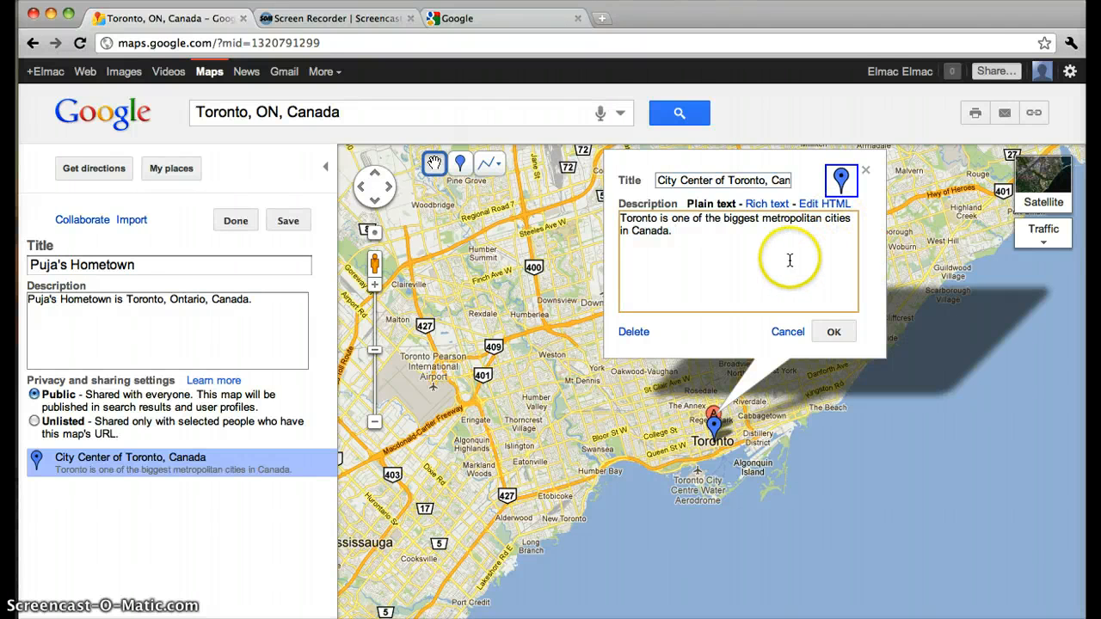
Step: Switch the placemark description to rich text, and search Google Images in a new tab for "toronto canada"
{"action": "left_click", "coordinate": [775, 209]}
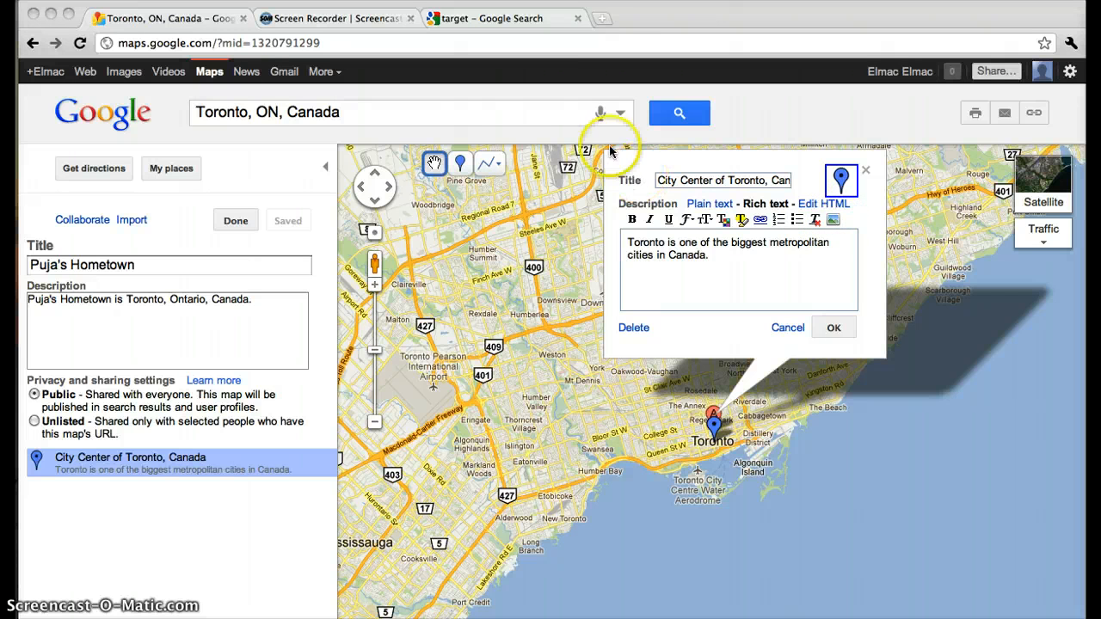
{"action": "left_click", "coordinate": [602, 19]}
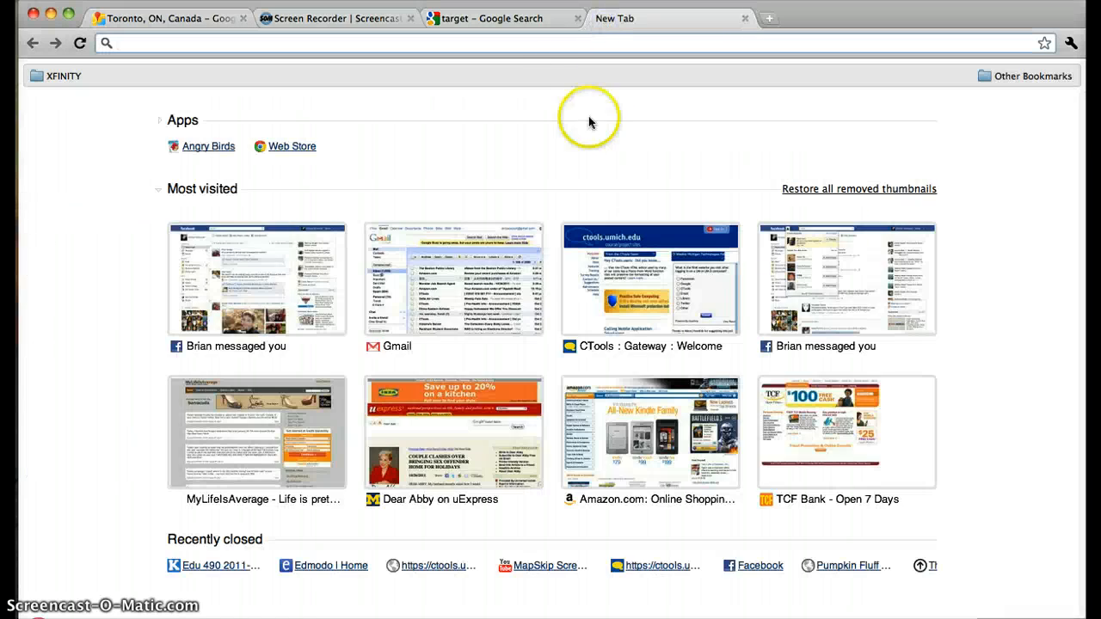
{"action": "type", "text": "google.com"}
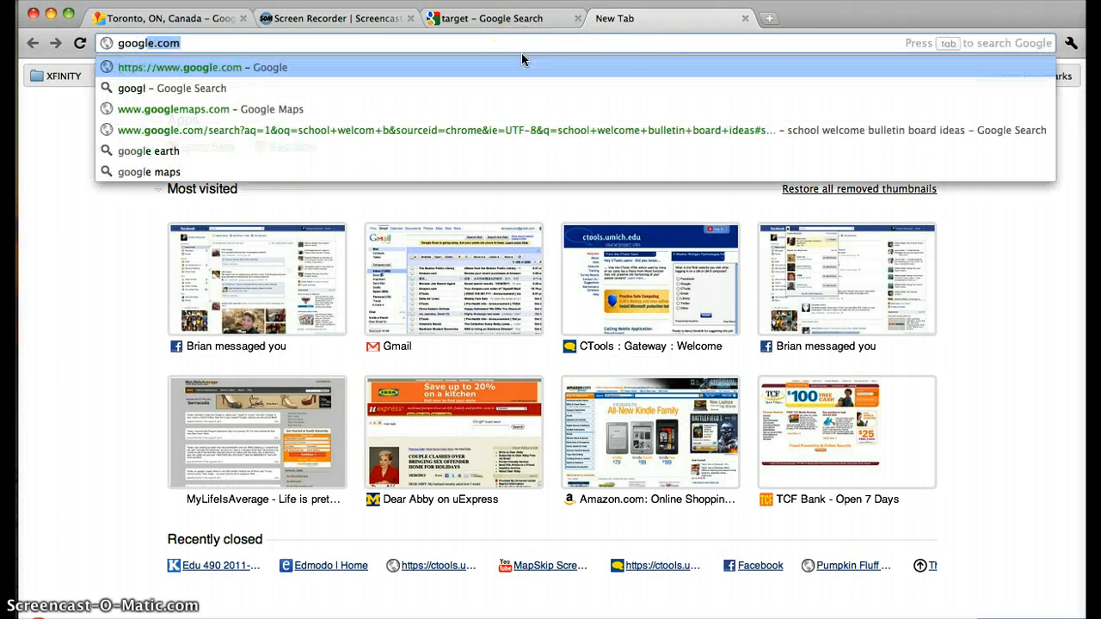
{"action": "key", "text": "Return"}
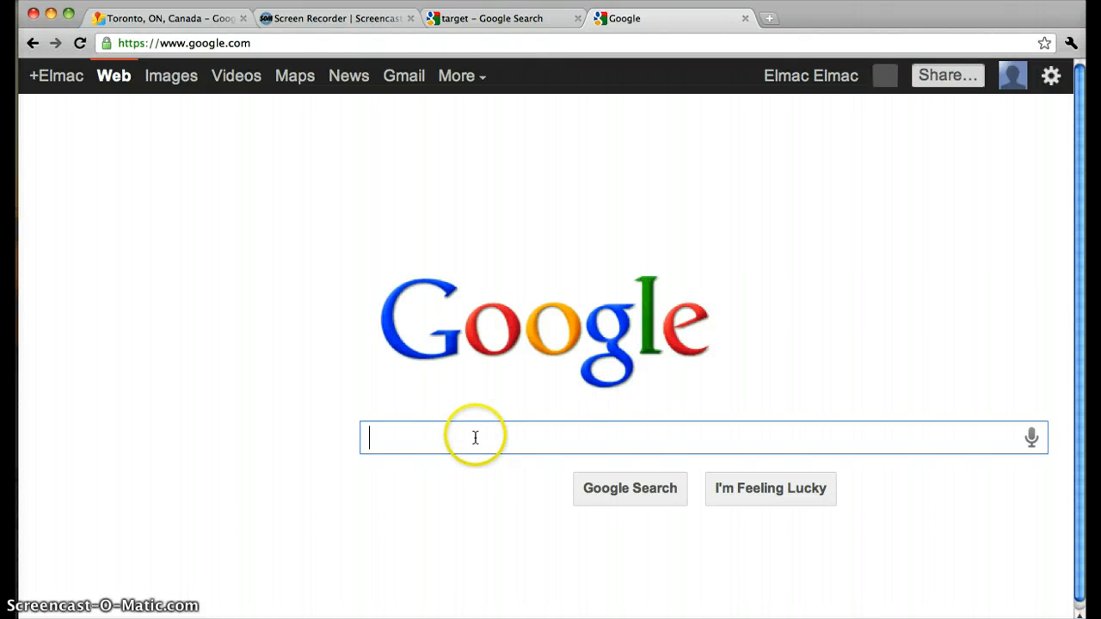
{"action": "left_click", "coordinate": [169, 76]}
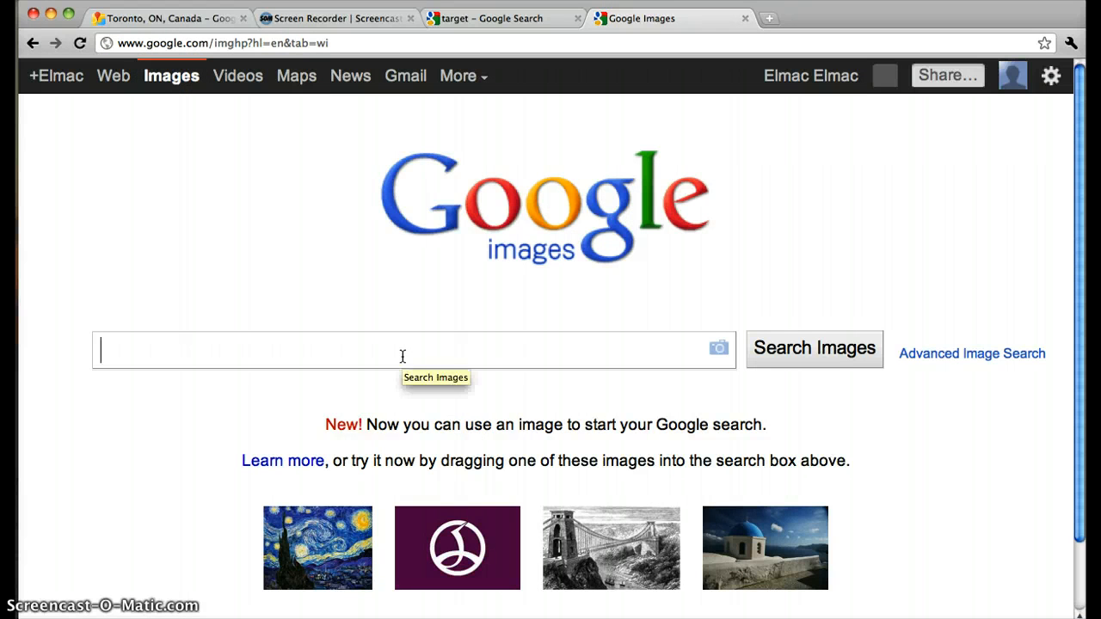
{"action": "type", "text": "Toron"}
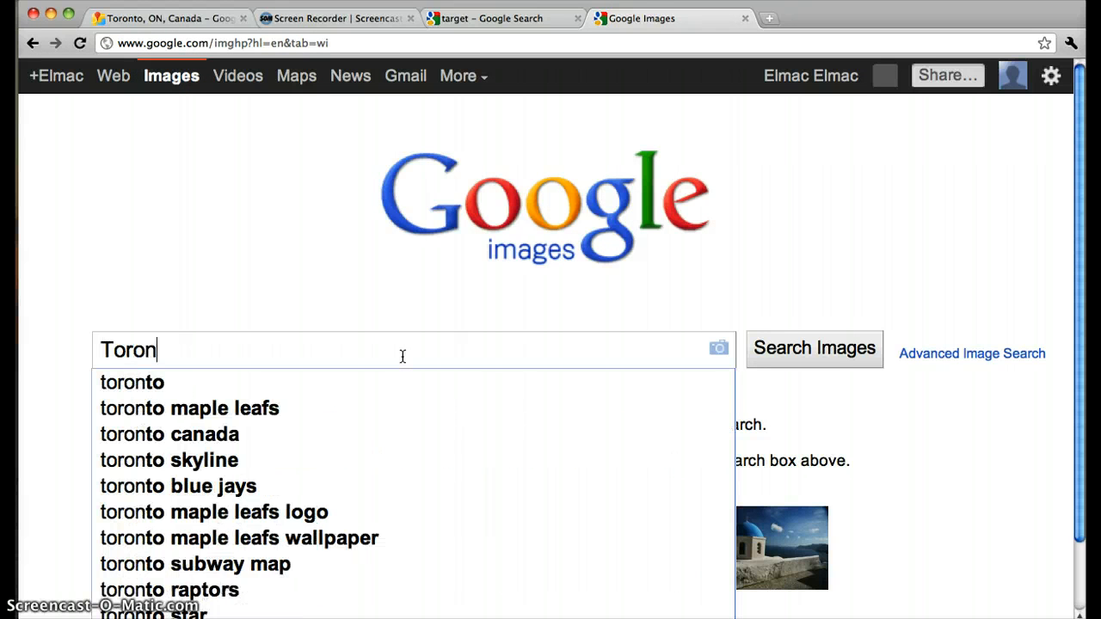
{"action": "type", "text": "to Cana"}
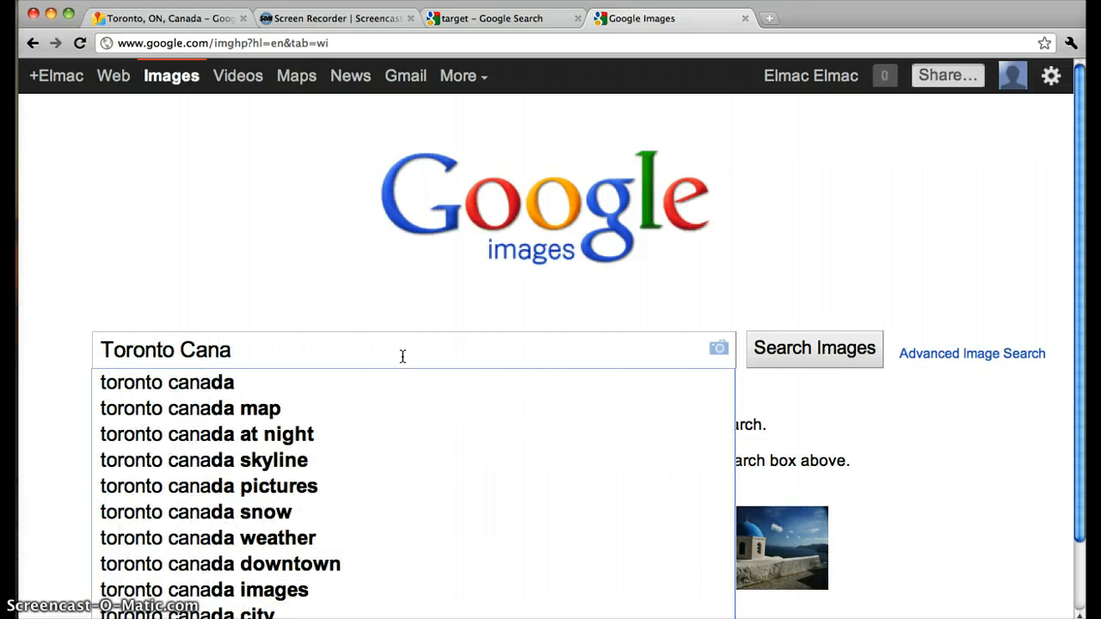
{"action": "left_click", "coordinate": [319, 384]}
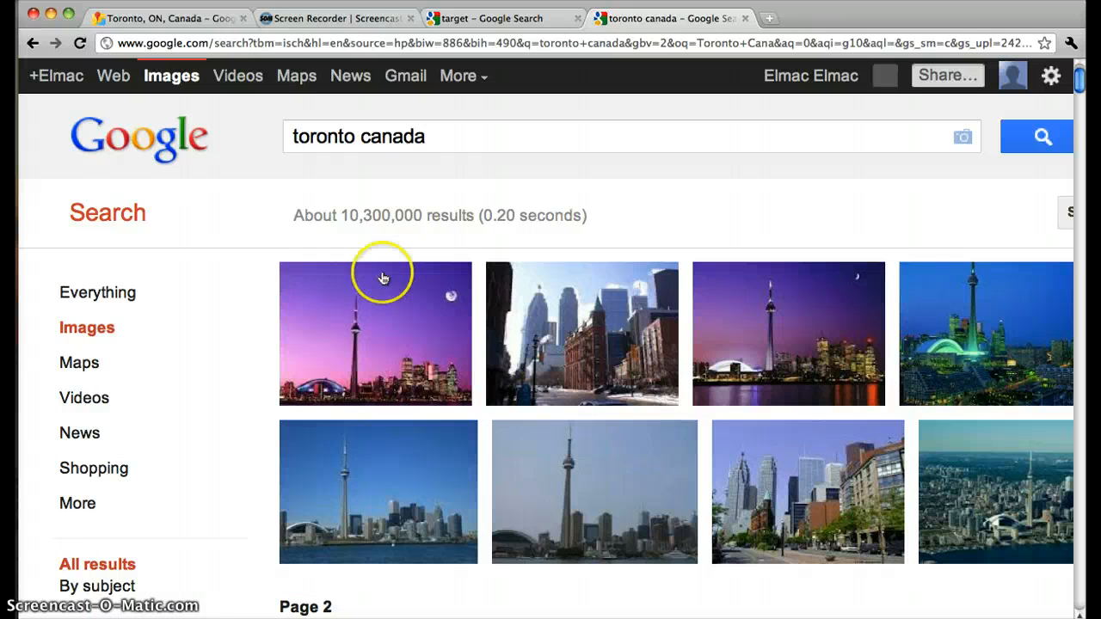
Step: Open the full-size toronto-canada.jpg image from the first result and copy its web address
{"action": "left_click", "coordinate": [372, 333]}
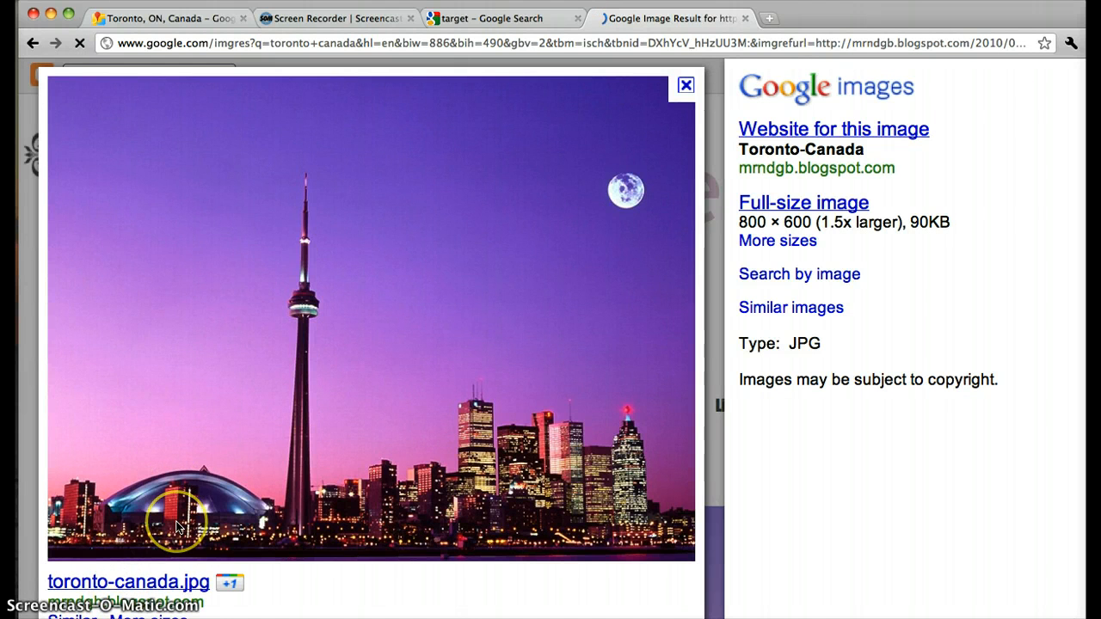
{"action": "left_click", "coordinate": [95, 581]}
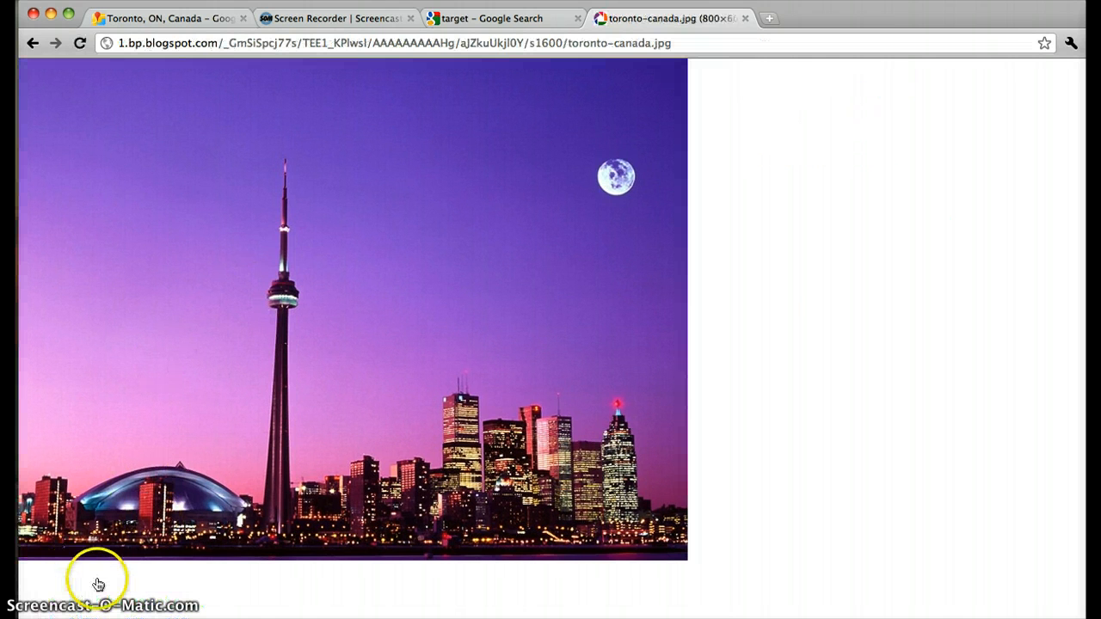
{"action": "left_click", "coordinate": [426, 43]}
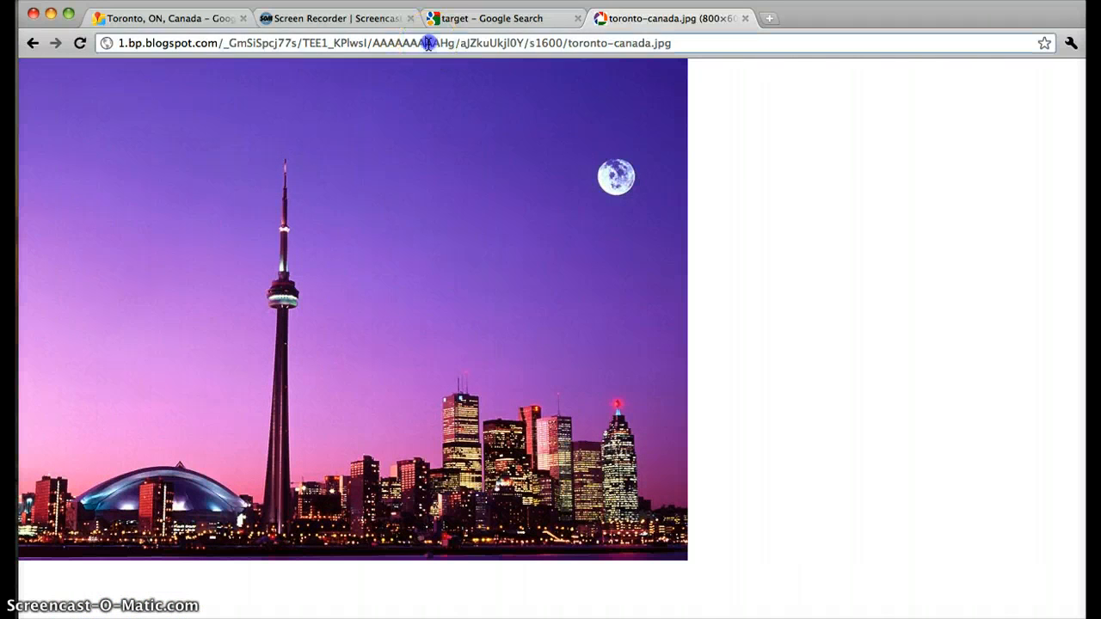
{"action": "right_click", "coordinate": [429, 45]}
{"action": "left_click", "coordinate": [460, 65]}
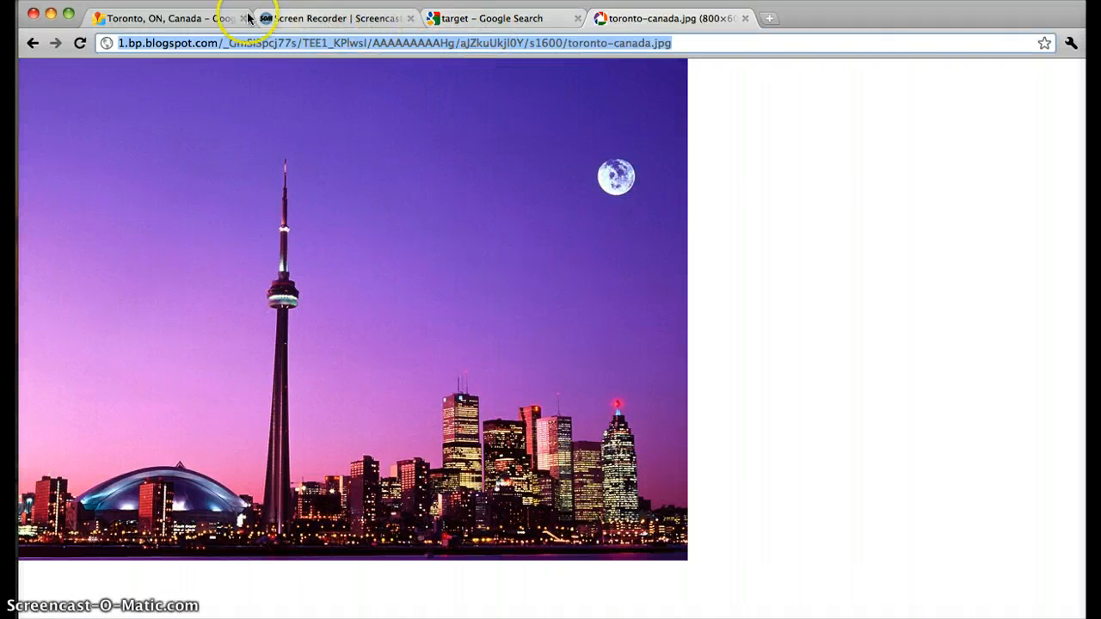
Step: Return to the map and insert the Toronto skyline image into the placemark description using the copied address
{"action": "left_click", "coordinate": [190, 21]}
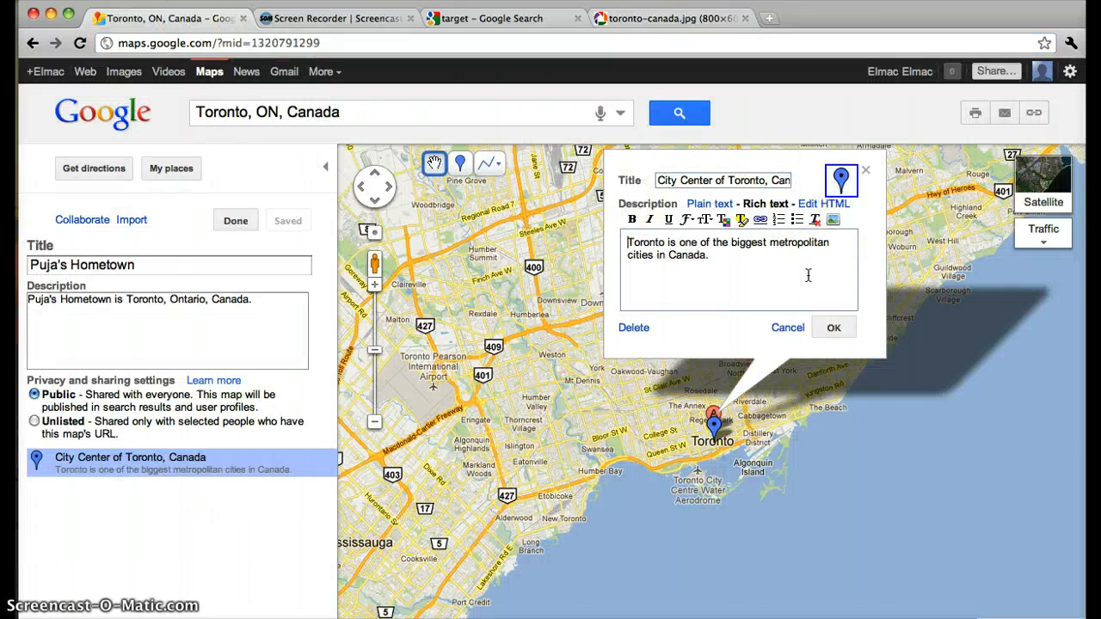
{"action": "left_click", "coordinate": [835, 222]}
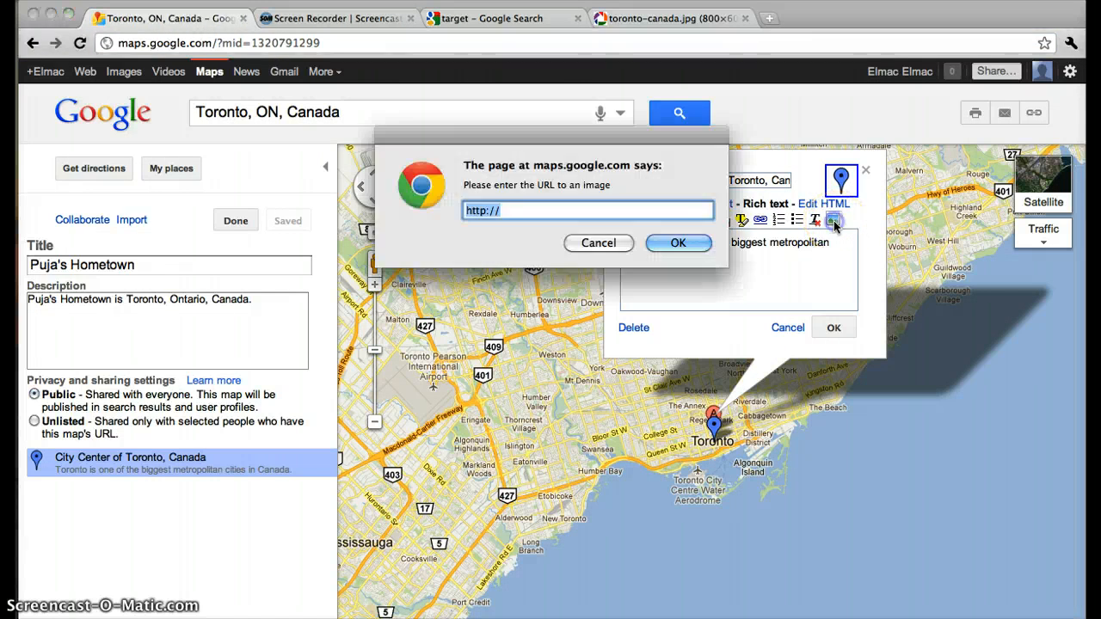
{"action": "right_click", "coordinate": [486, 212]}
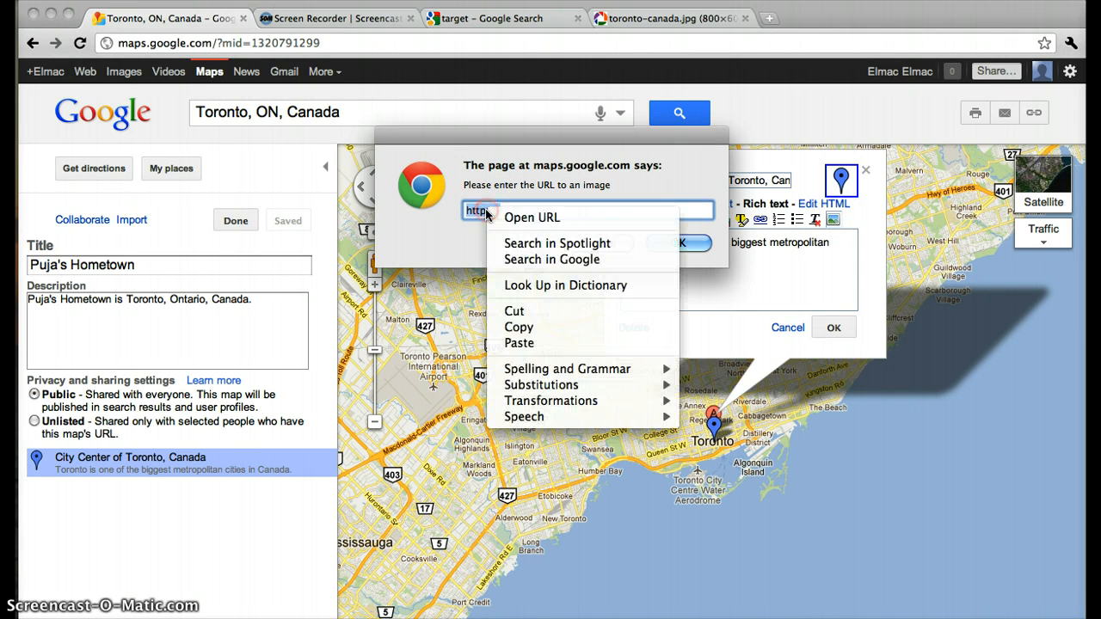
{"action": "left_click", "coordinate": [543, 344]}
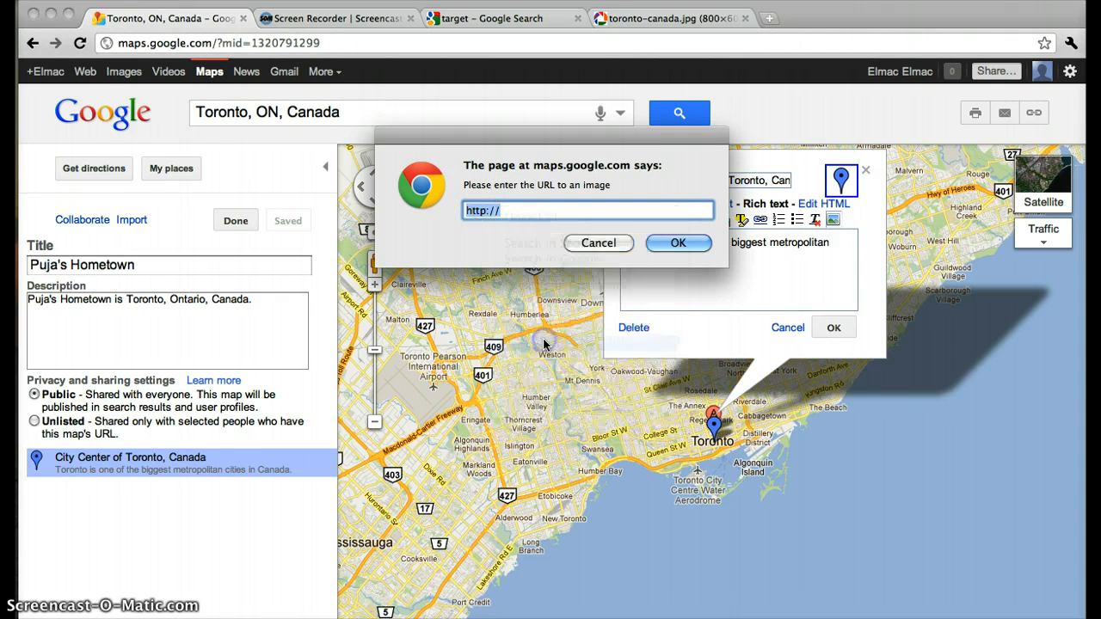
{"action": "left_click", "coordinate": [676, 245]}
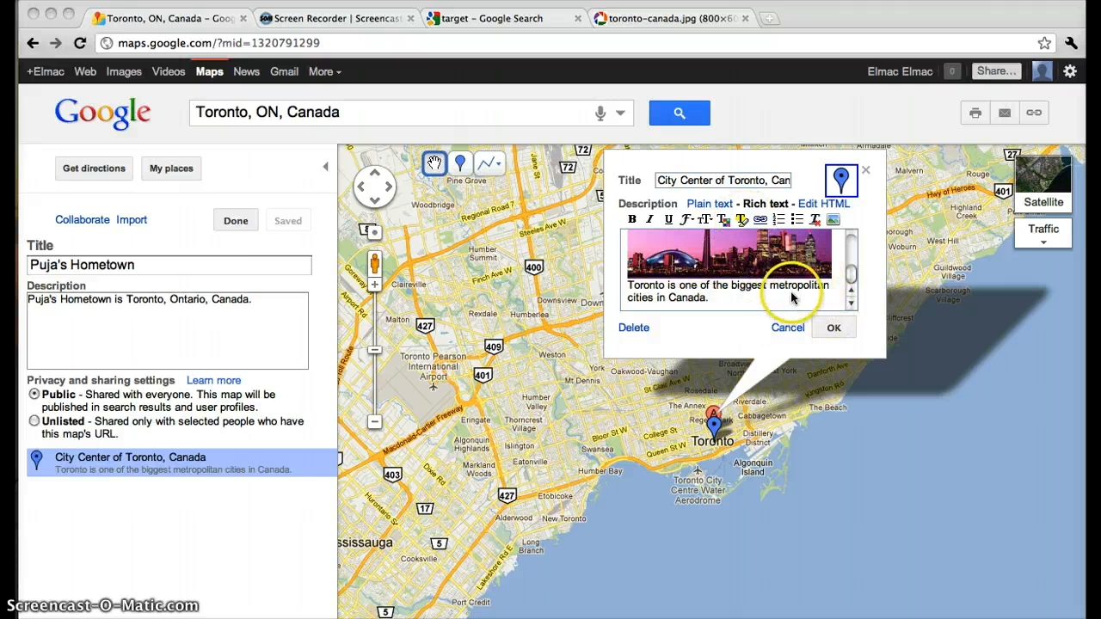
{"action": "scroll", "coordinate": [792, 295], "scroll_direction": "up", "scroll_amount": 2}
{"action": "scroll", "coordinate": [792, 296], "scroll_direction": "down", "scroll_amount": 2}
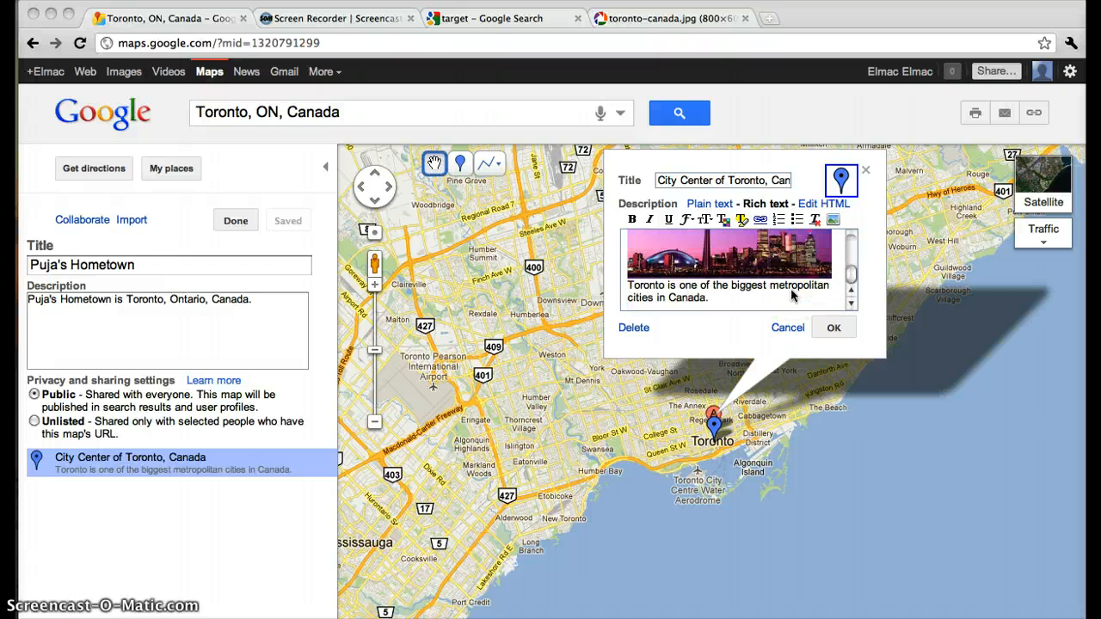
Step: Confirm the placemark, finish editing the map, and open the "City Center of Toronto, Canada" placemark to view it
{"action": "left_click", "coordinate": [832, 332]}
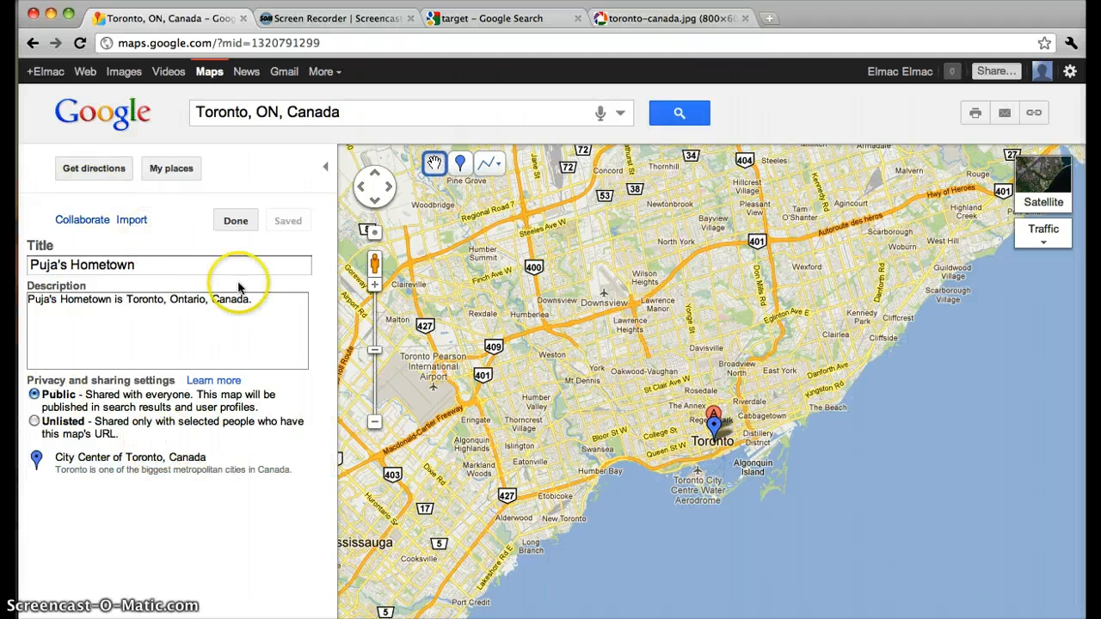
{"action": "left_click", "coordinate": [236, 222]}
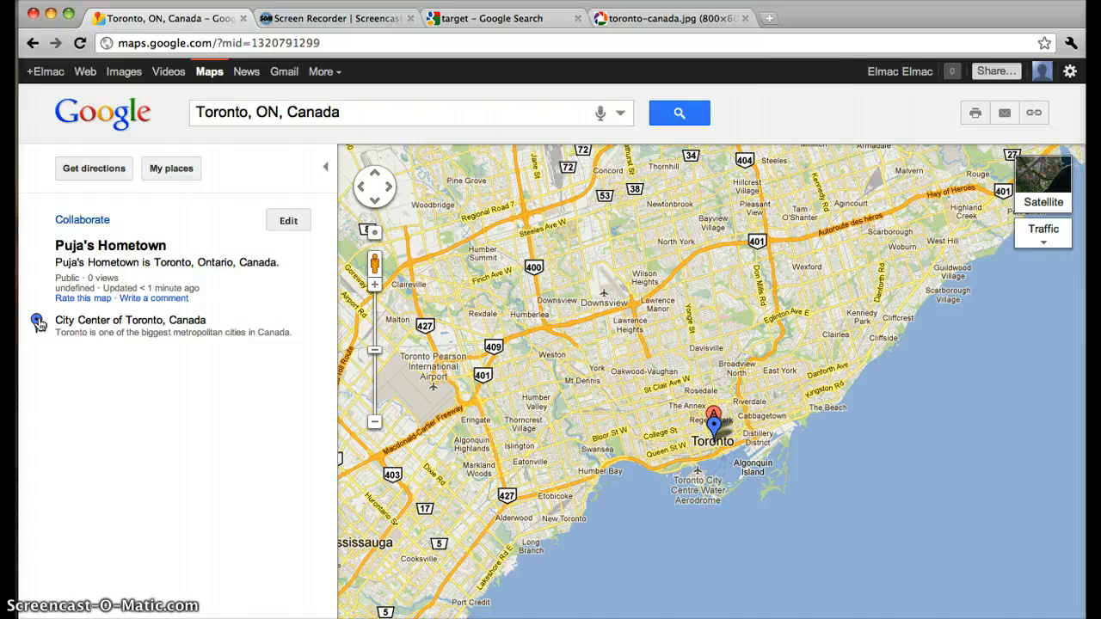
{"action": "left_click", "coordinate": [39, 323]}
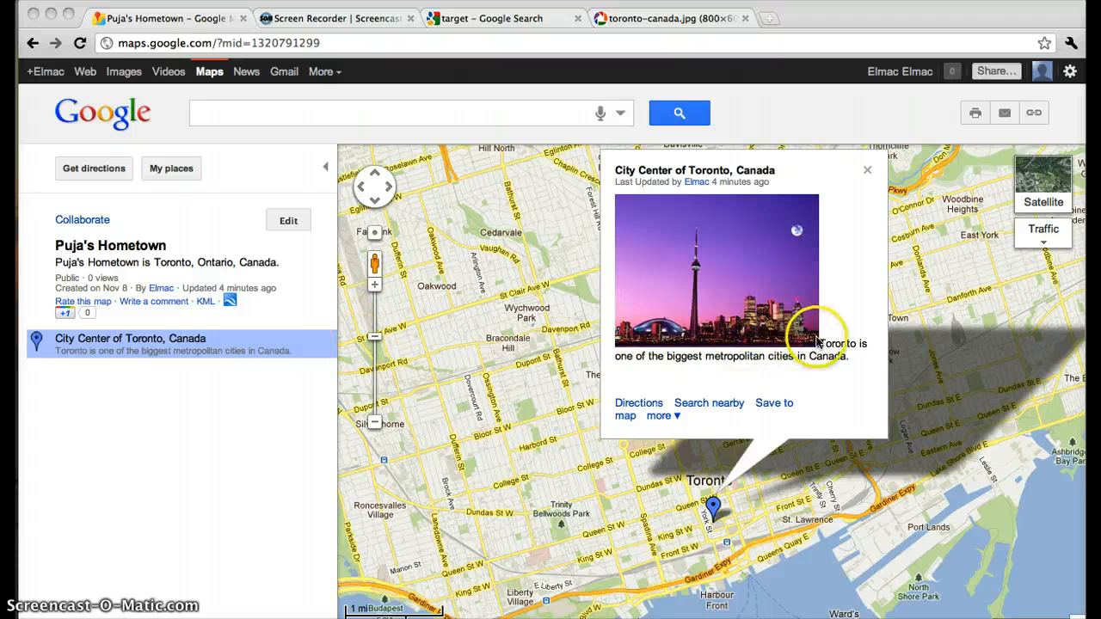
Step: Reopen the map for editing, add a line break between the placemark's image and its description text, and confirm
{"action": "left_click", "coordinate": [292, 221]}
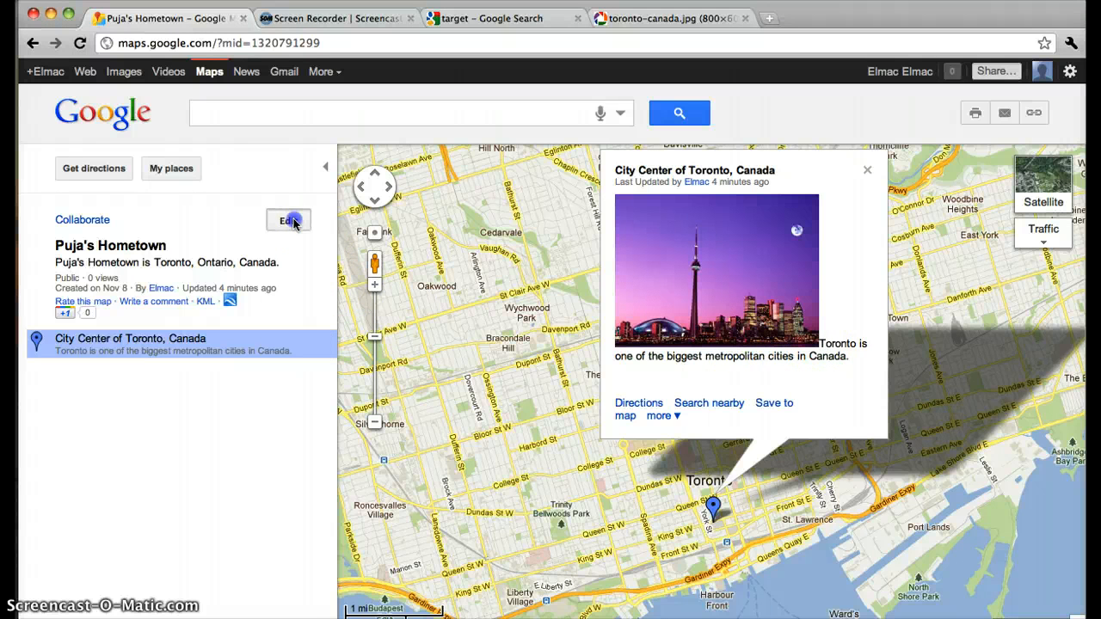
{"action": "scroll", "coordinate": [824, 362], "scroll_direction": "down", "scroll_amount": 2}
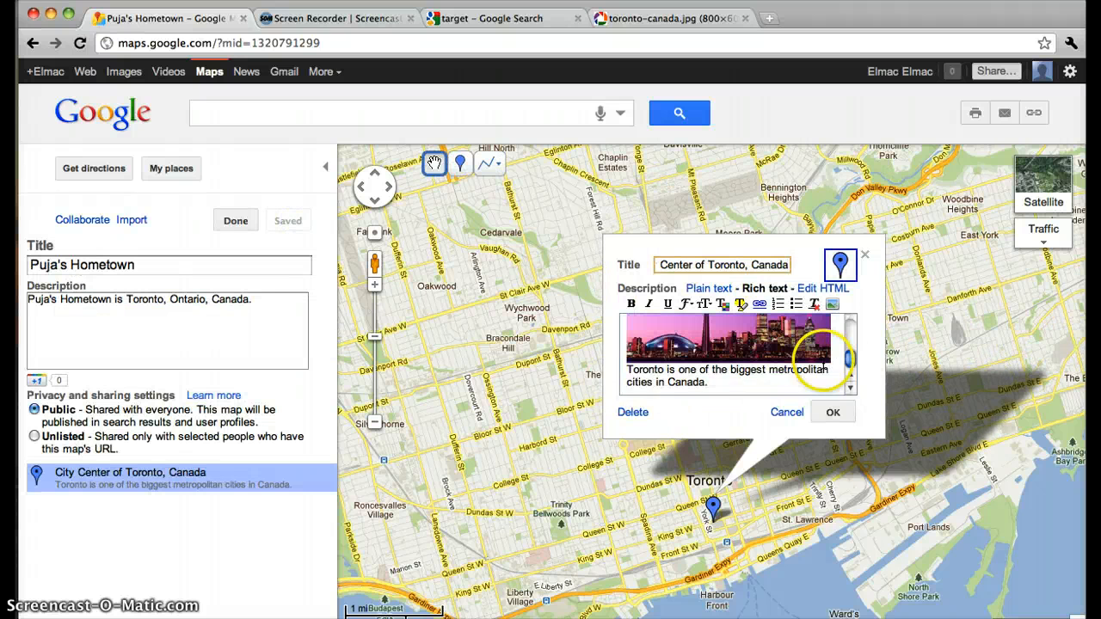
{"action": "left_click", "coordinate": [629, 370]}
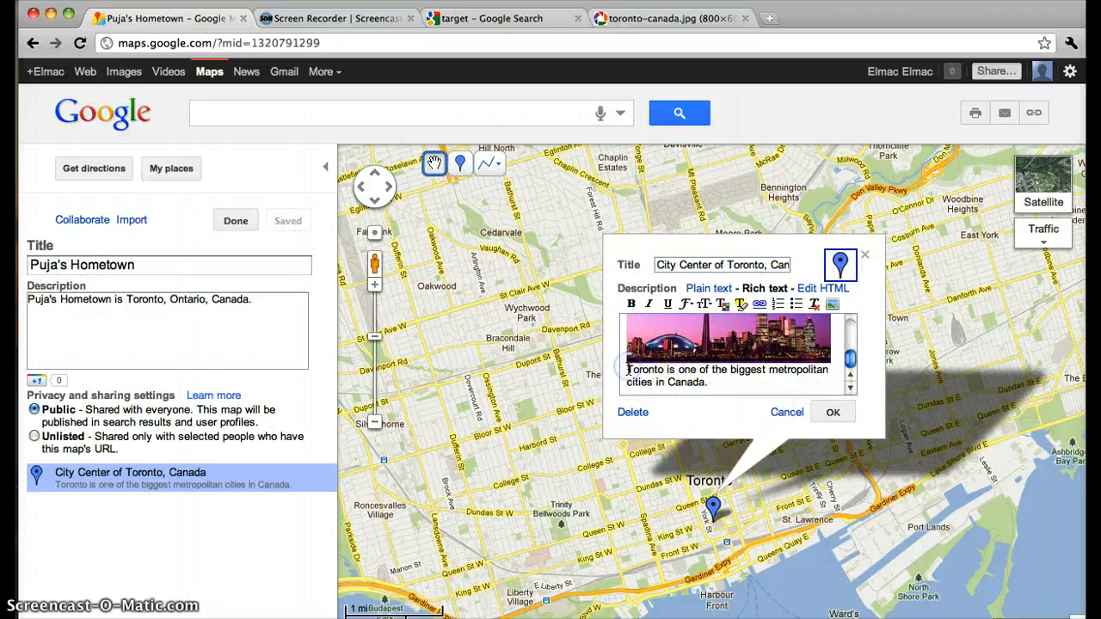
{"action": "key", "text": "Return"}
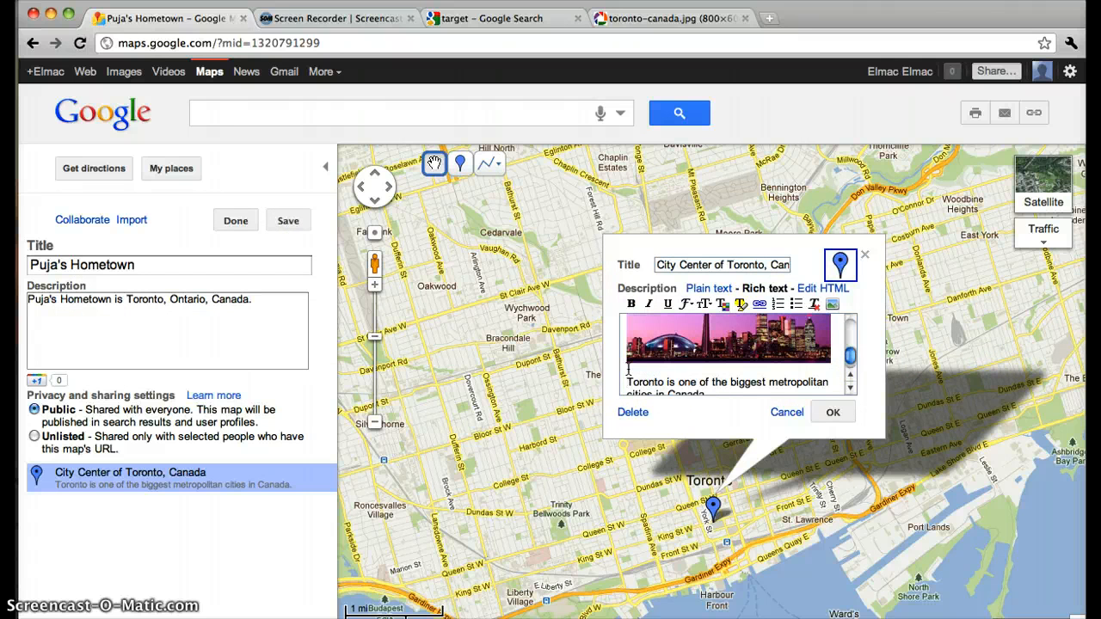
{"action": "left_click", "coordinate": [832, 412]}
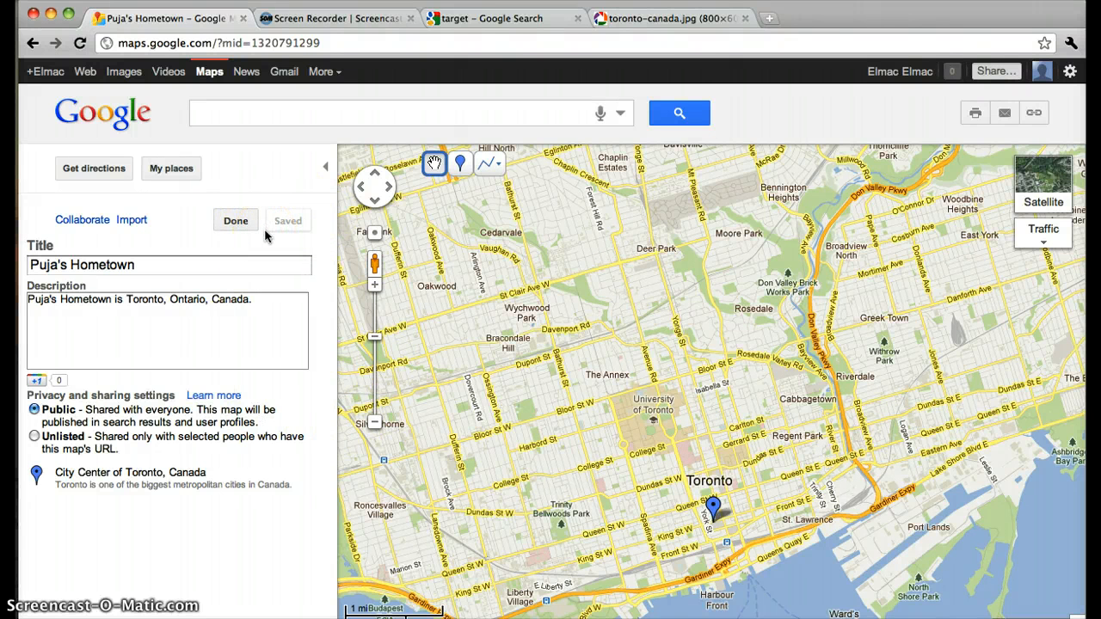
Step: Search the map for "CN tower" using the suggestion that includes the full street address
{"action": "left_click", "coordinate": [413, 115]}
{"action": "type", "text": "C"}
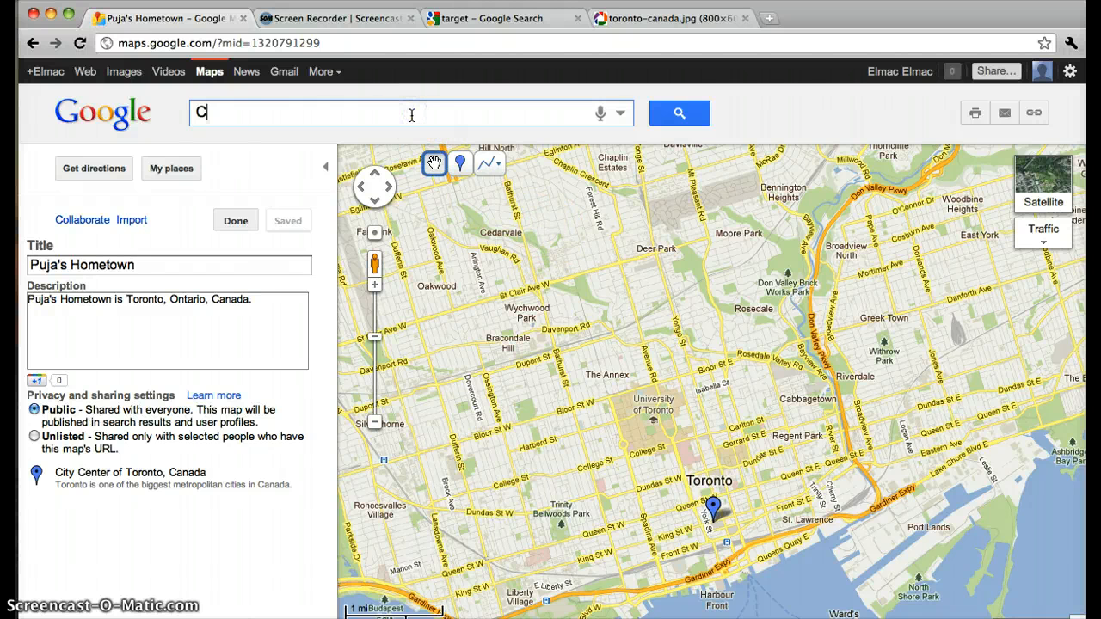
{"action": "type", "text": "N tower"}
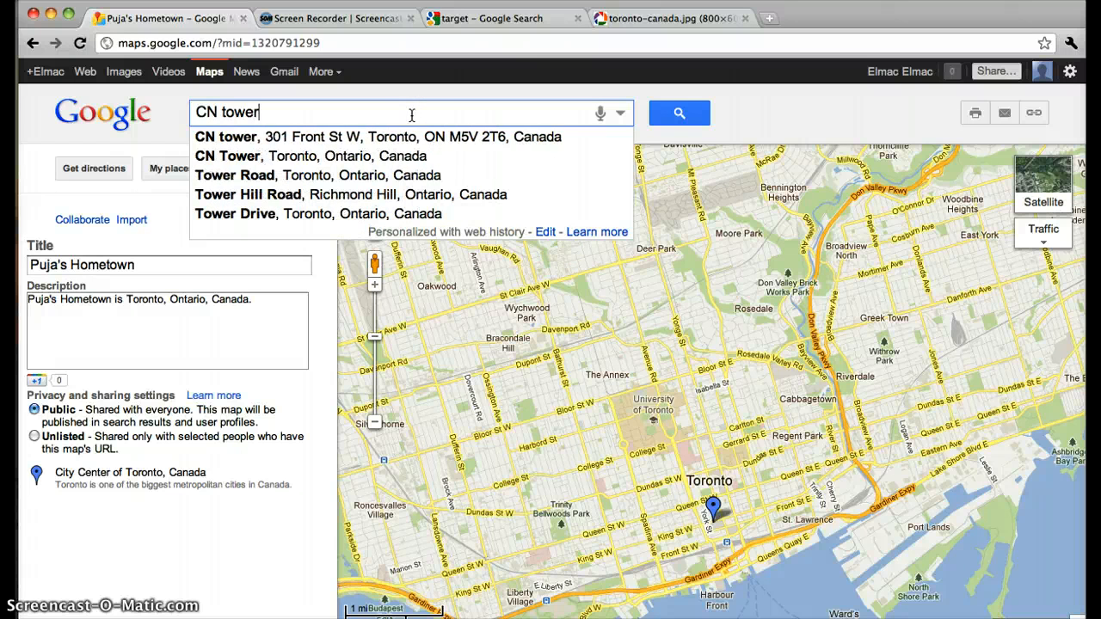
{"action": "left_click", "coordinate": [414, 137]}
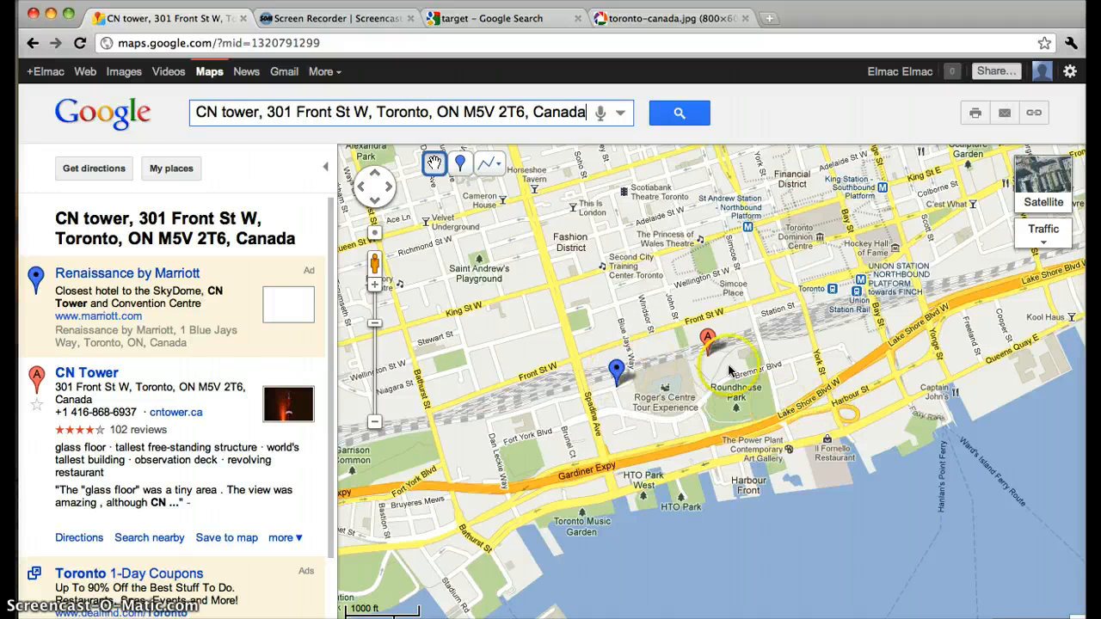
Step: Add a placemark at the CN Tower search marker, title it "CN Tower", and confirm it without a description
{"action": "mouse_move", "coordinate": [711, 340]}
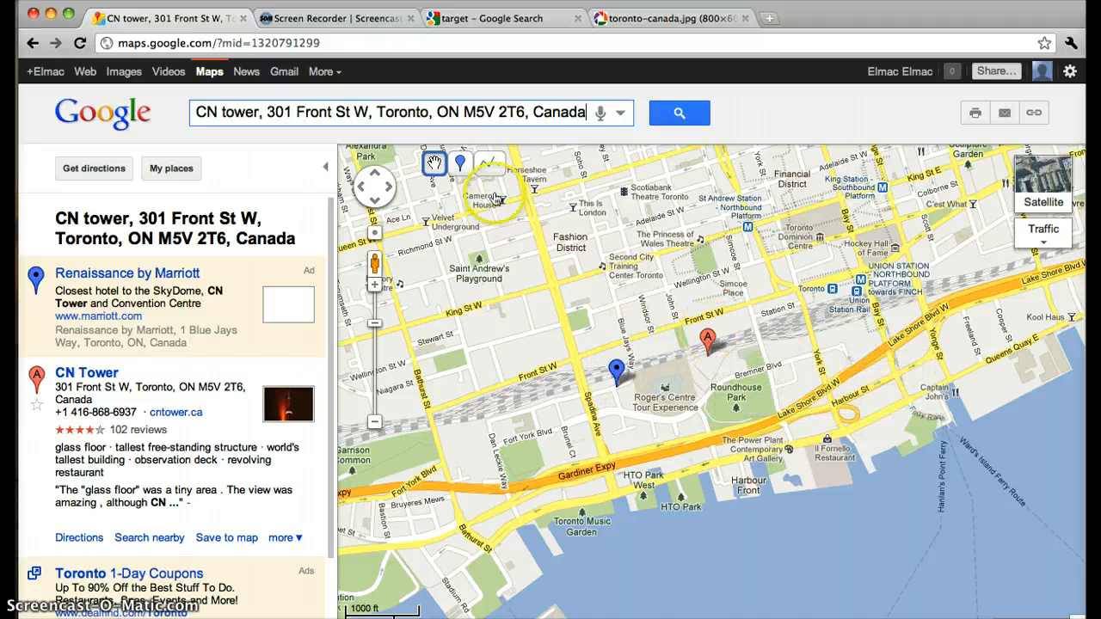
{"action": "left_click", "coordinate": [460, 163]}
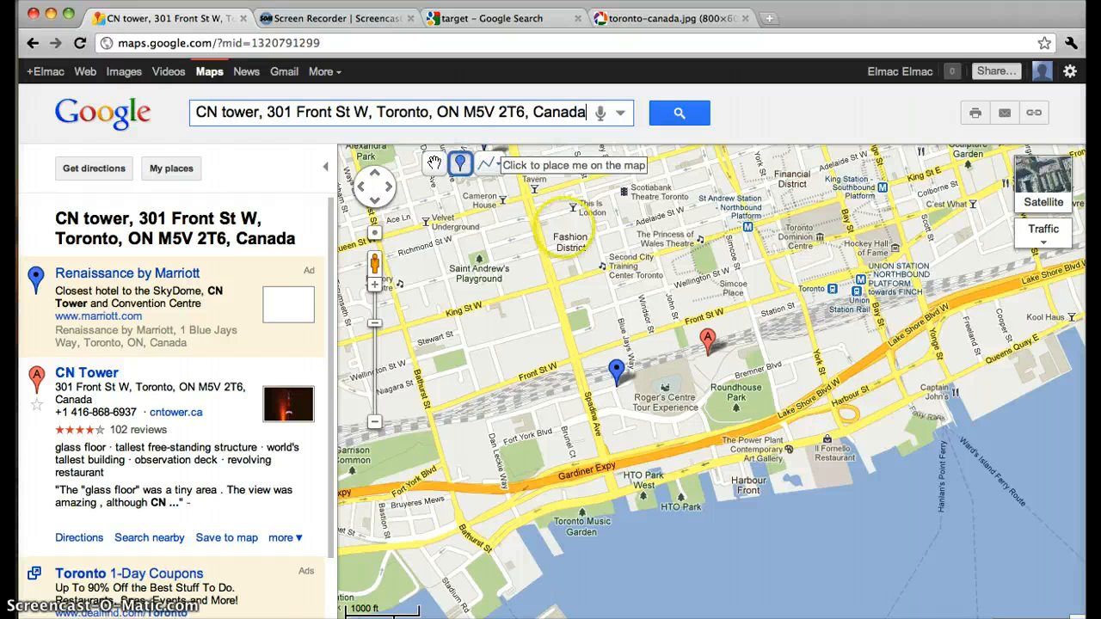
{"action": "left_click", "coordinate": [709, 363]}
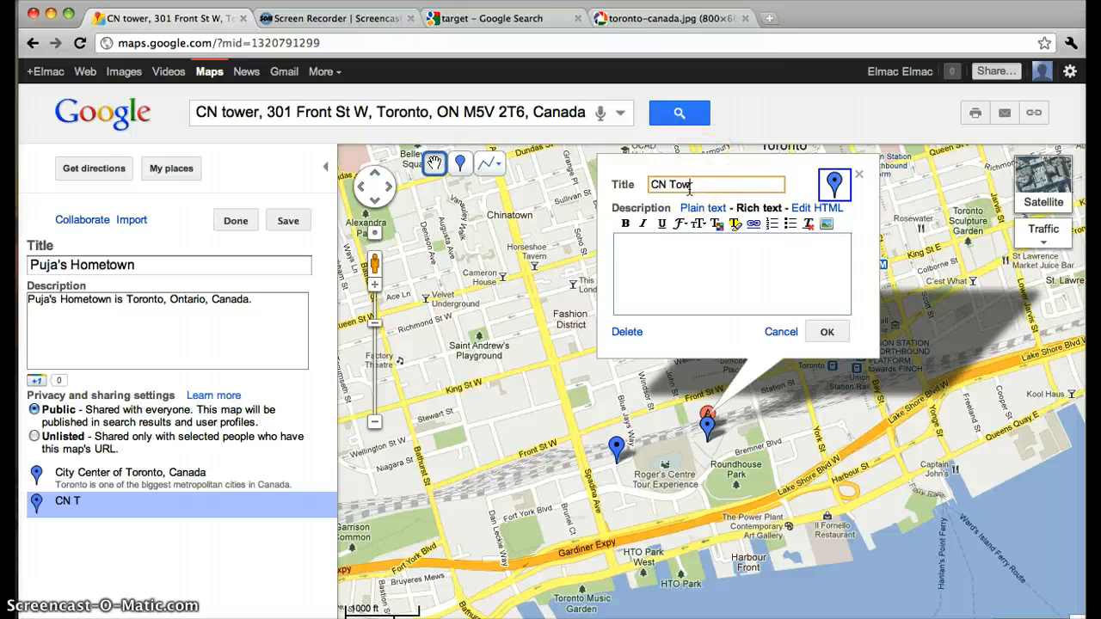
{"action": "left_click", "coordinate": [704, 257]}
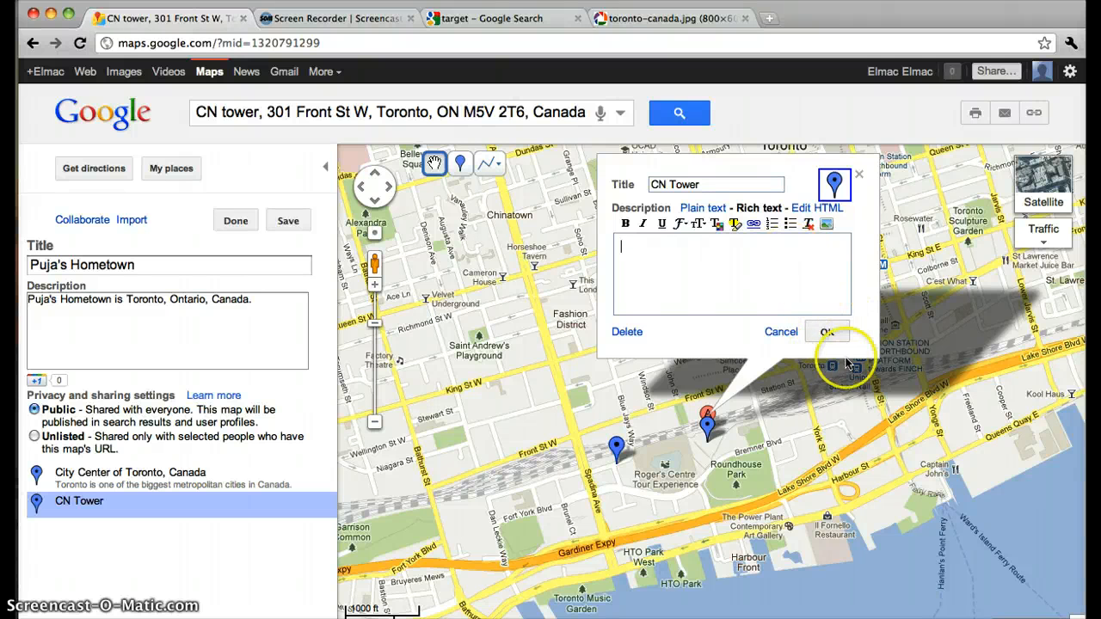
{"action": "left_click", "coordinate": [828, 332]}
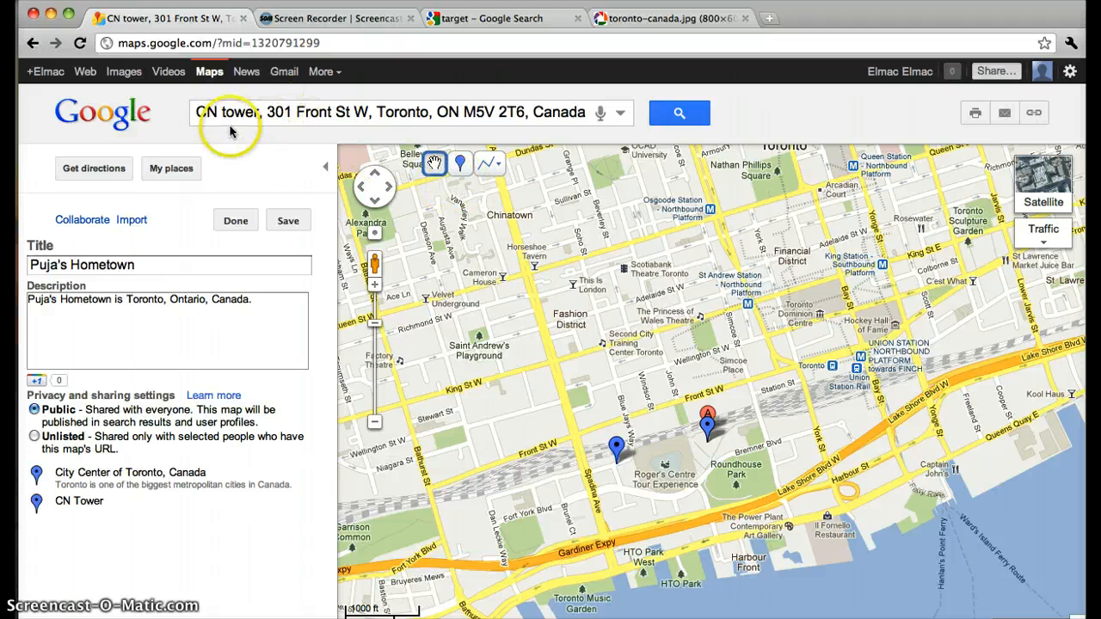
Step: Replace the current search with "Museums in Toronto, Ontario, Canada" using the matching suggestion
{"action": "left_click", "coordinate": [198, 118]}
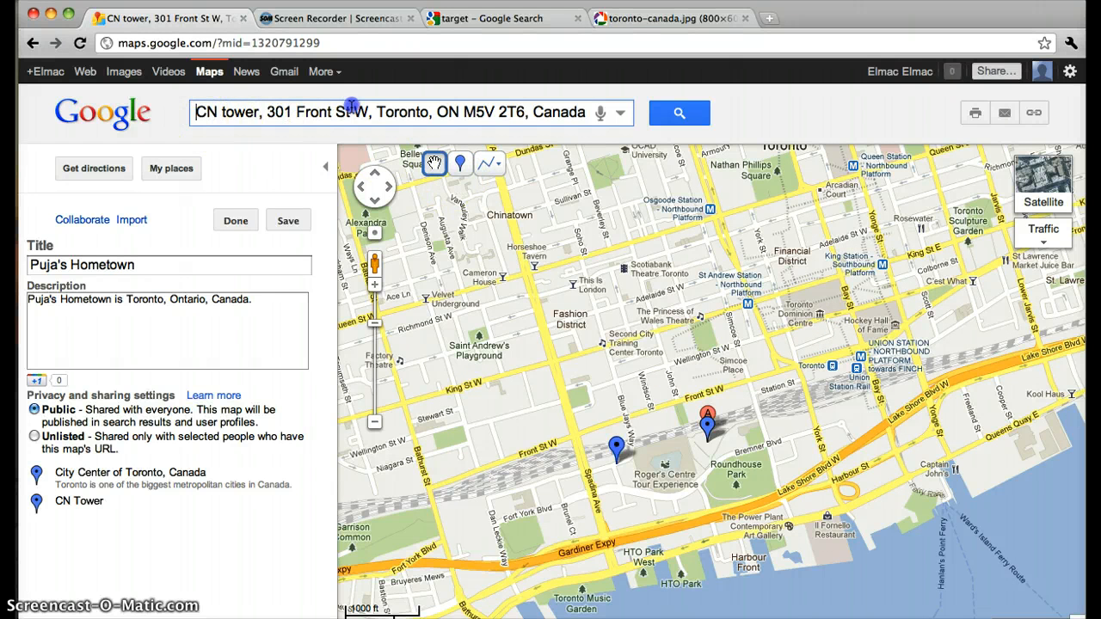
{"action": "mouse_move", "coordinate": [352, 104]}
{"action": "left_mouse_down"}
{"action": "mouse_move", "coordinate": [575, 135]}
{"action": "mouse_move", "coordinate": [282, 91]}
{"action": "mouse_move", "coordinate": [365, 112]}
{"action": "left_mouse_up"}
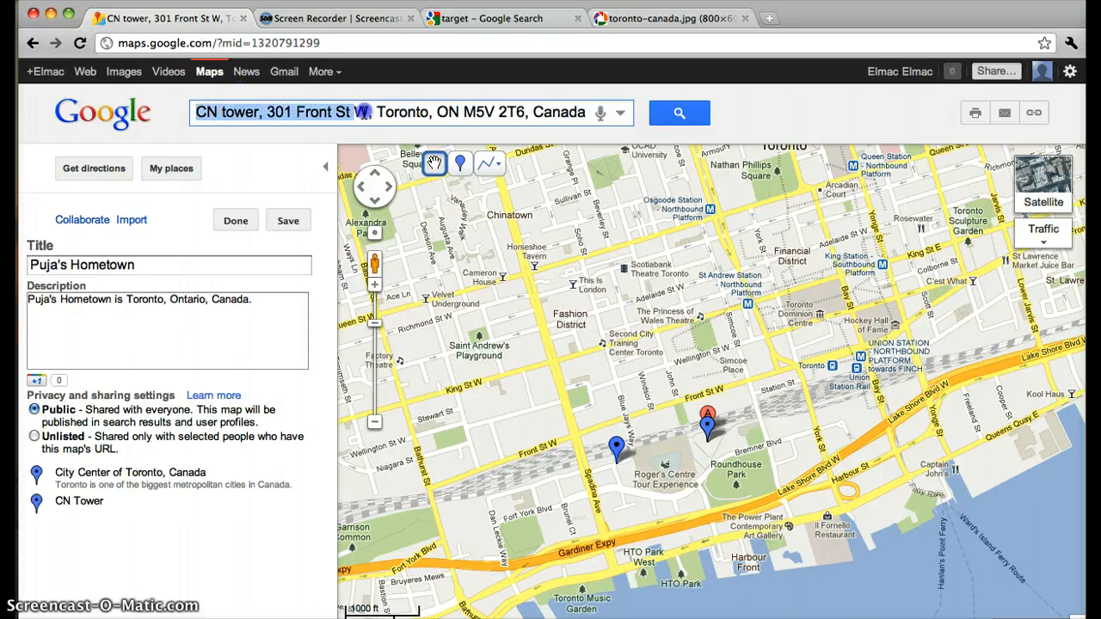
{"action": "left_click_drag", "start_coordinate": [492, 139], "coordinate": [499, 141]}
{"action": "type", "text": "Musem"}
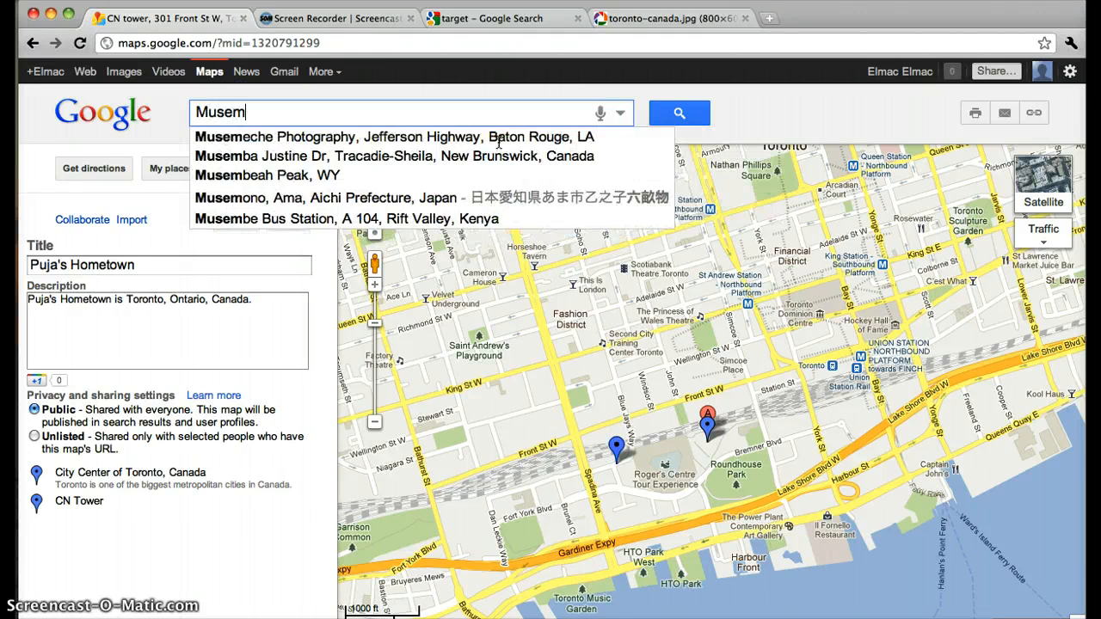
{"action": "key", "text": "BackSpace"}
{"action": "type", "text": "um"}
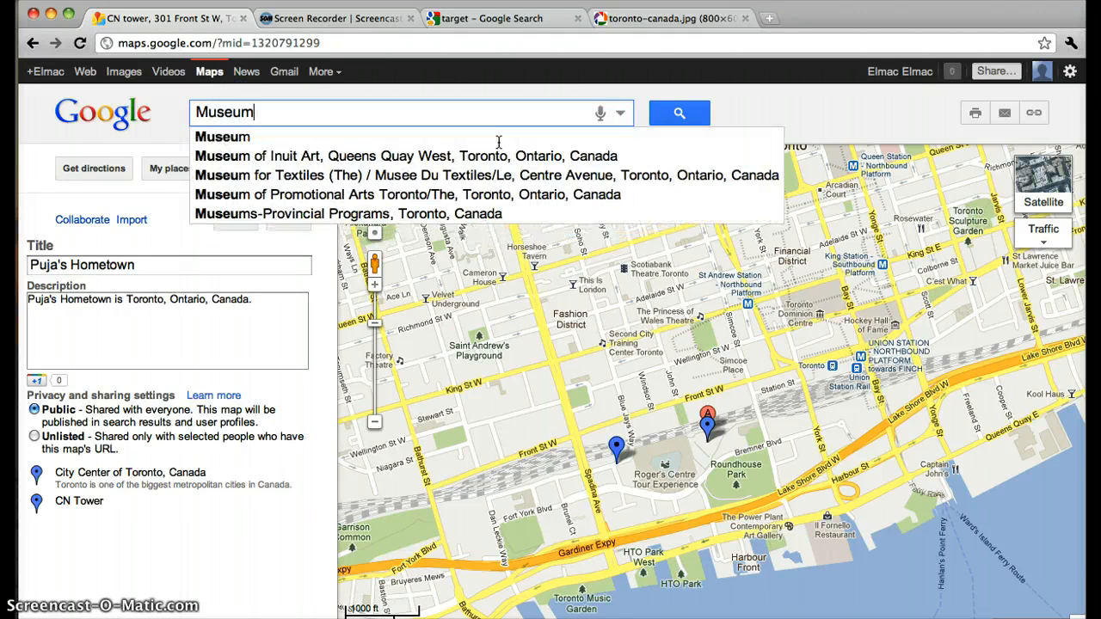
{"action": "type", "text": "s in Toro"}
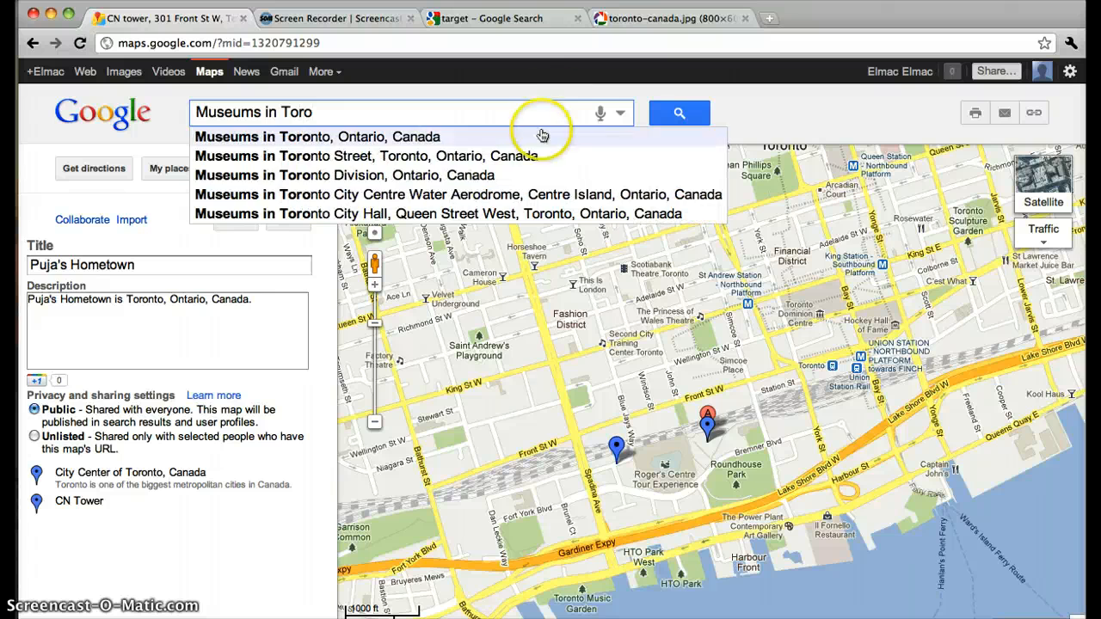
{"action": "left_click", "coordinate": [514, 141]}
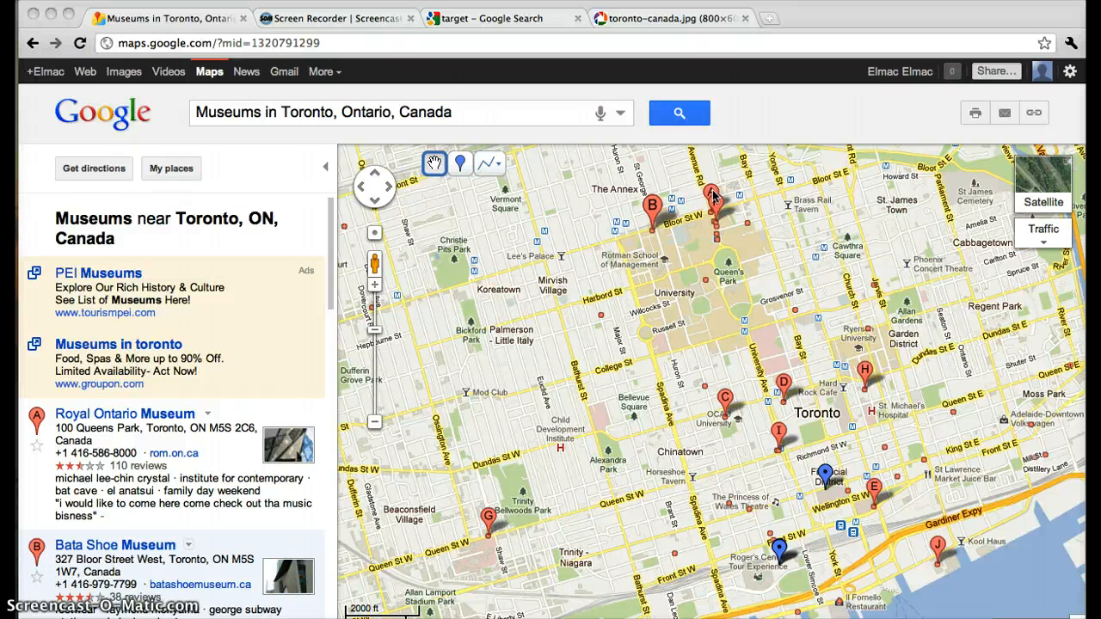
Step: Add a placemark at search marker A for the museum, title it "Royal Ontario Museum", confirm it, and finish editing the map
{"action": "left_click", "coordinate": [458, 163]}
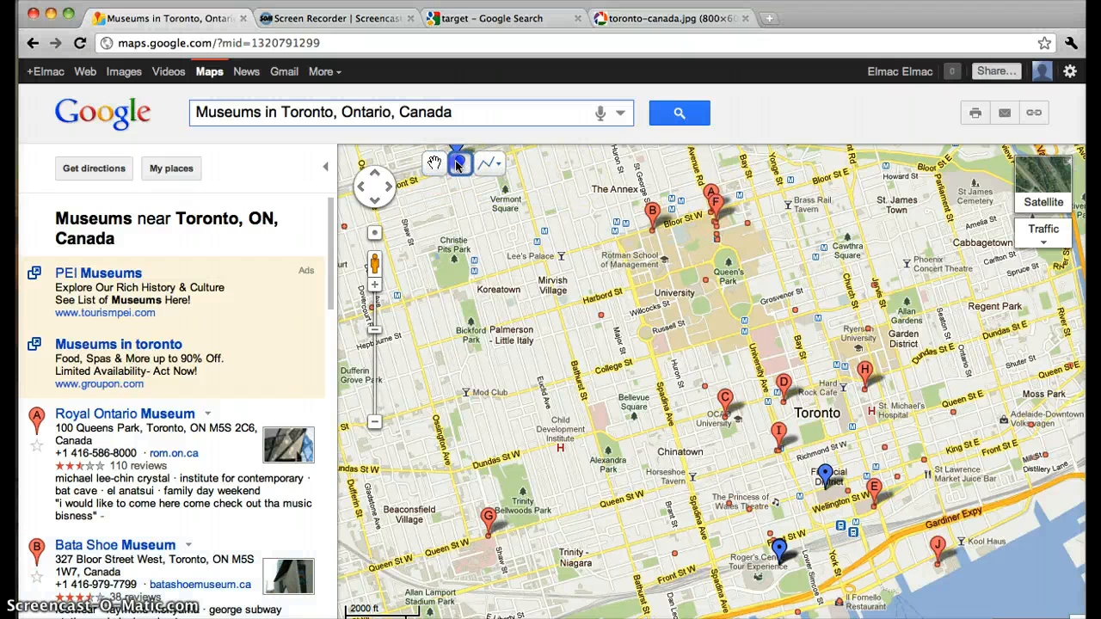
{"action": "left_click", "coordinate": [712, 218]}
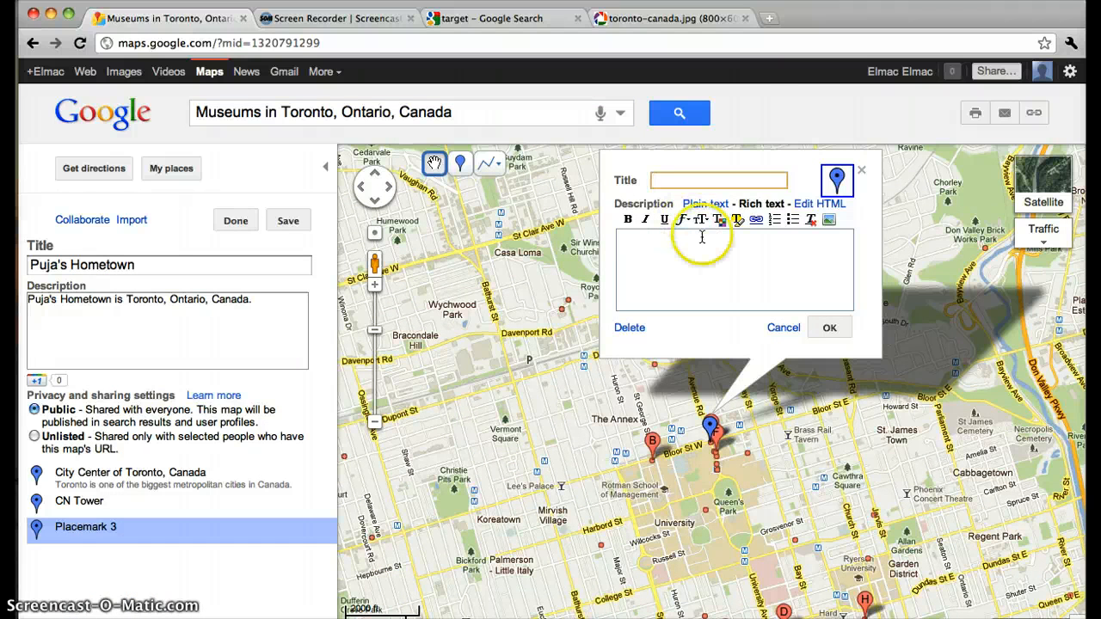
{"action": "type", "text": "Ro"}
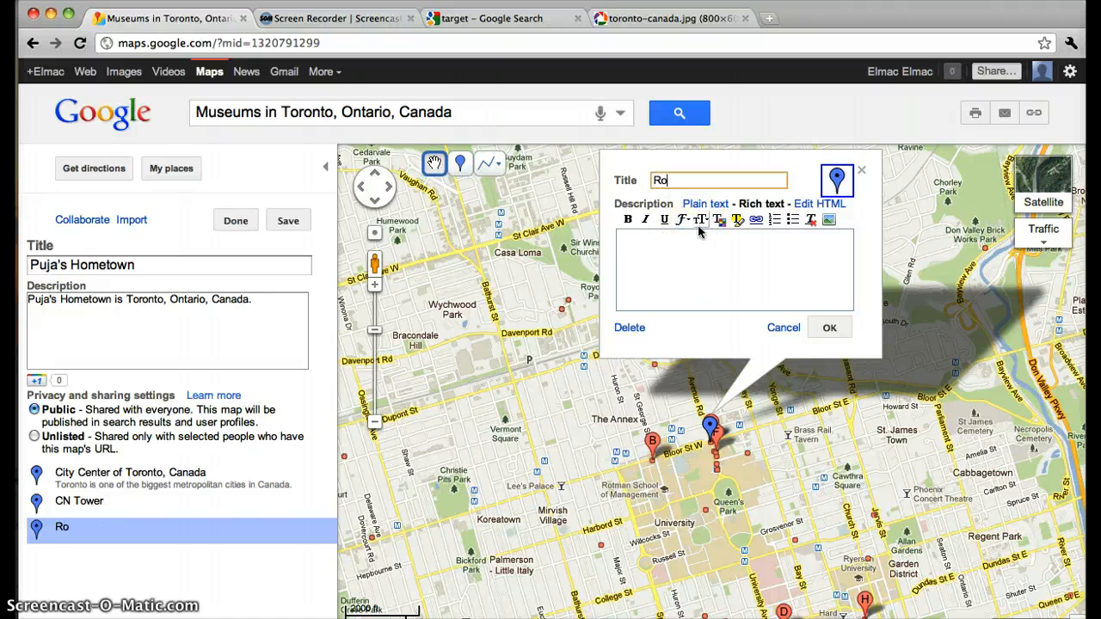
{"action": "type", "text": "yal Ontari"}
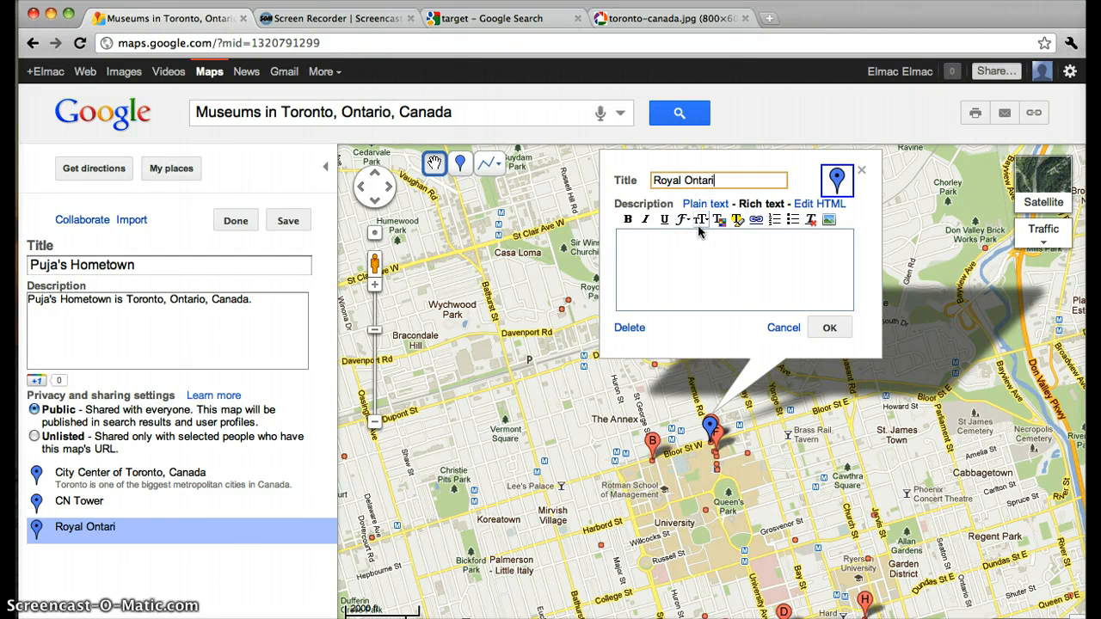
{"action": "type", "text": "o Museum"}
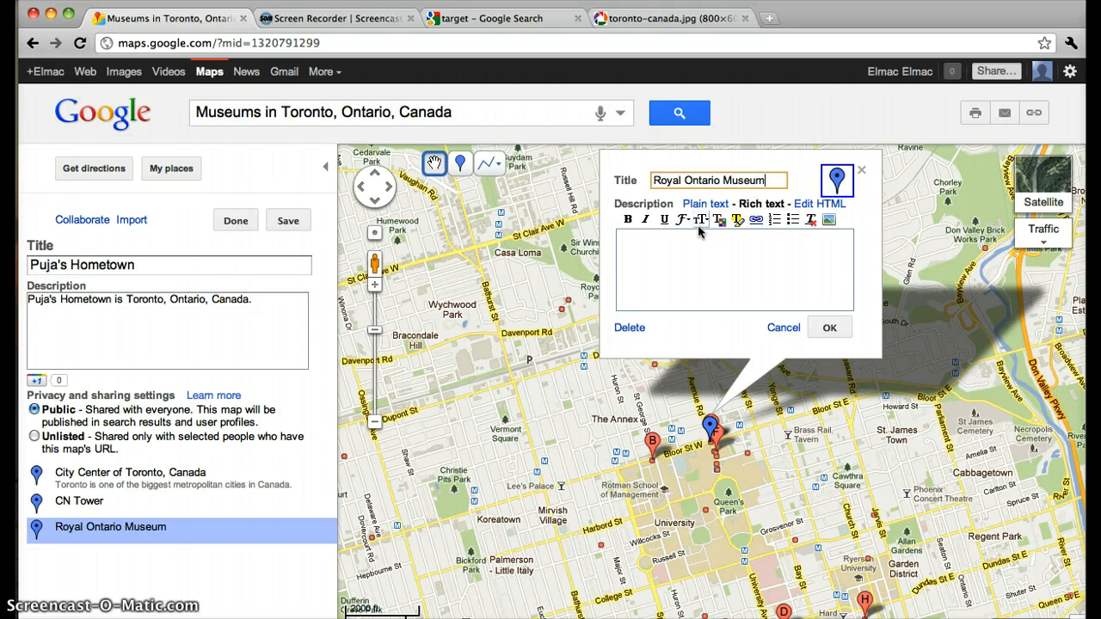
{"action": "left_click", "coordinate": [826, 328]}
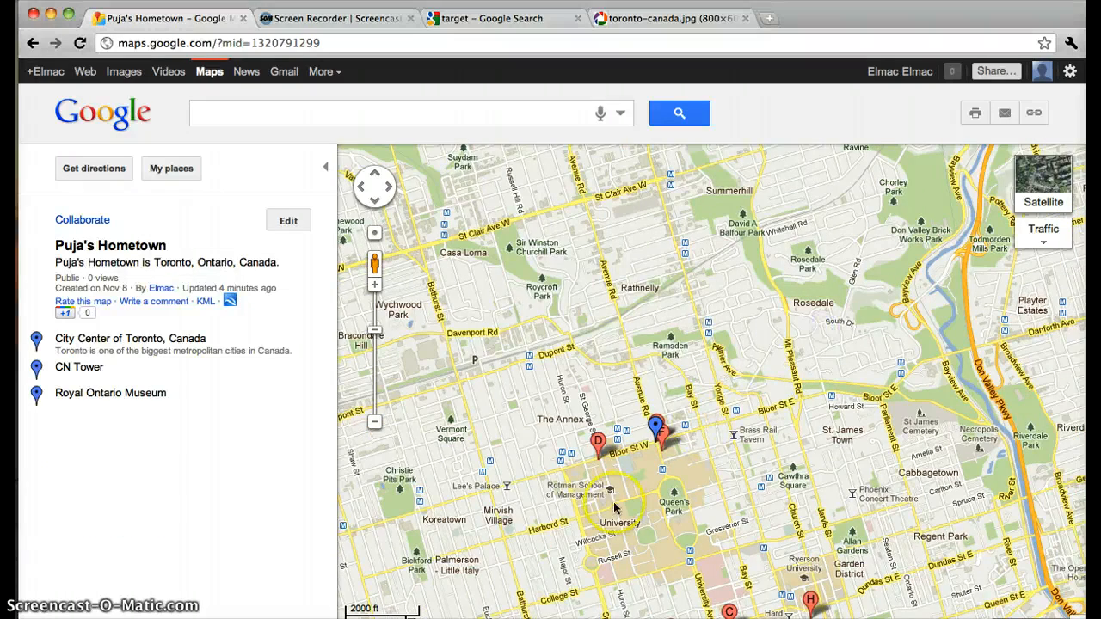
Step: Reopen the map for editing and activate the tool for drawing a line along roads, keeping the CN Tower placemark at its original position
{"action": "left_click_drag", "start_coordinate": [579, 468], "coordinate": [559, 242]}
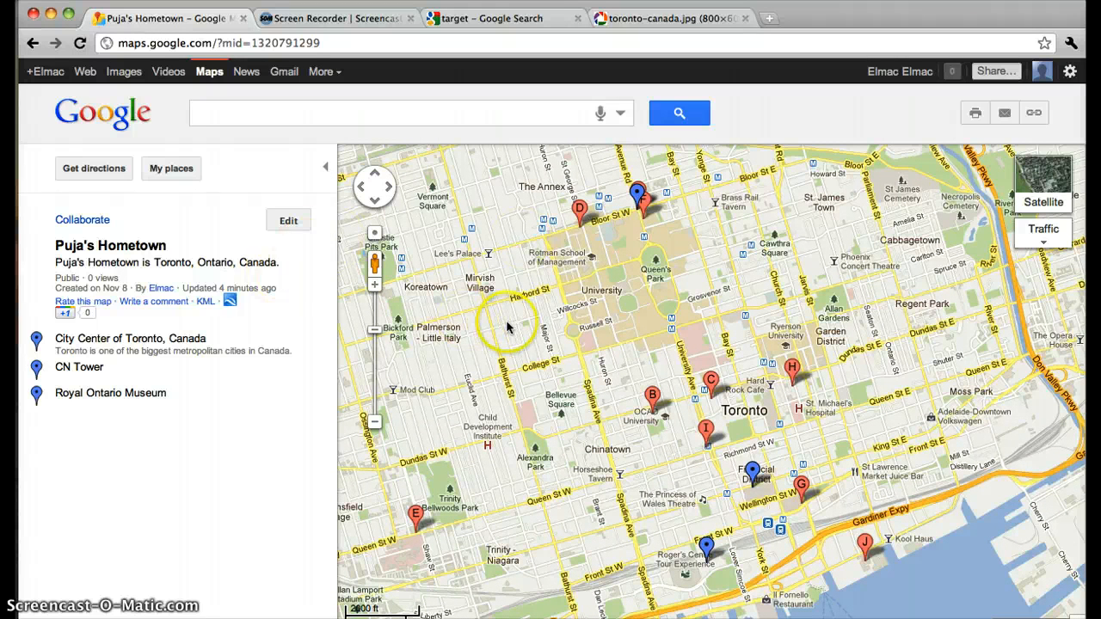
{"action": "left_click", "coordinate": [288, 222]}
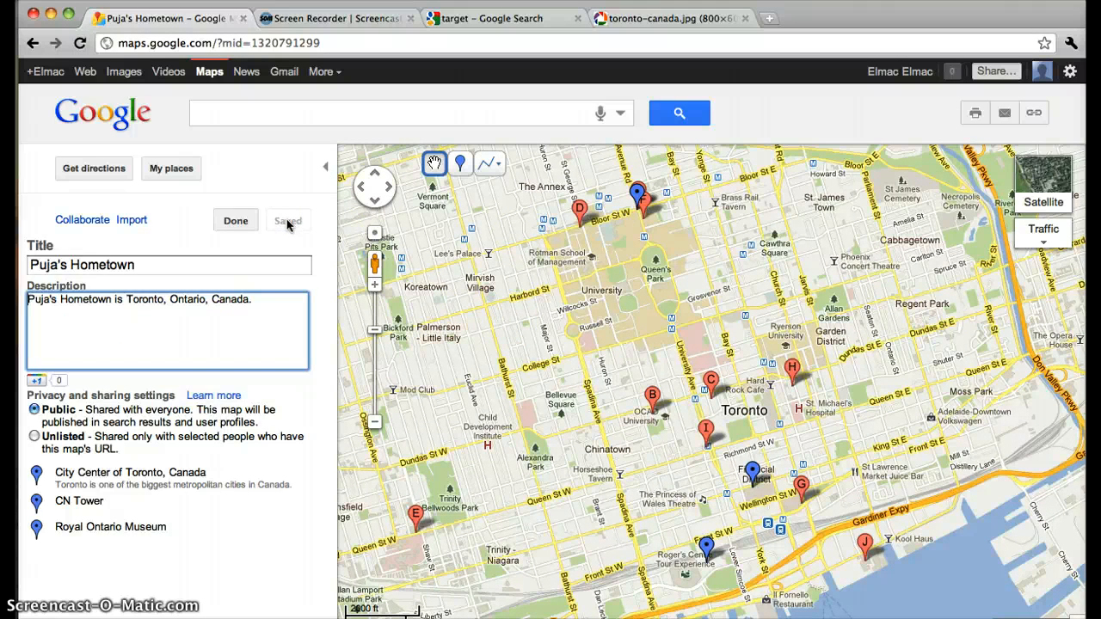
{"action": "left_click", "coordinate": [496, 166]}
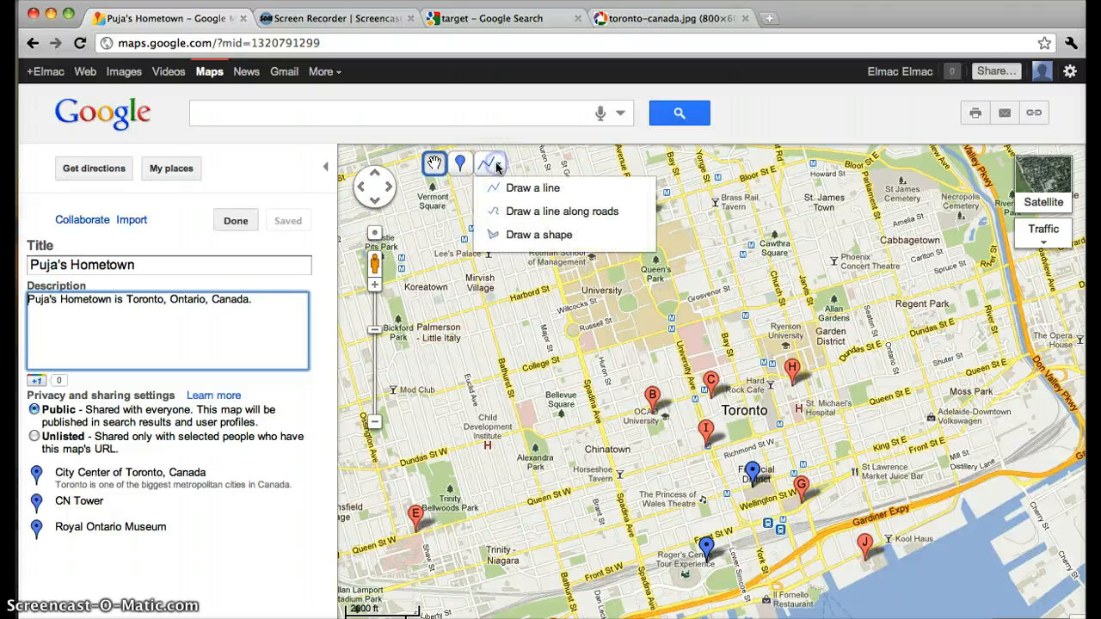
{"action": "left_click", "coordinate": [519, 213]}
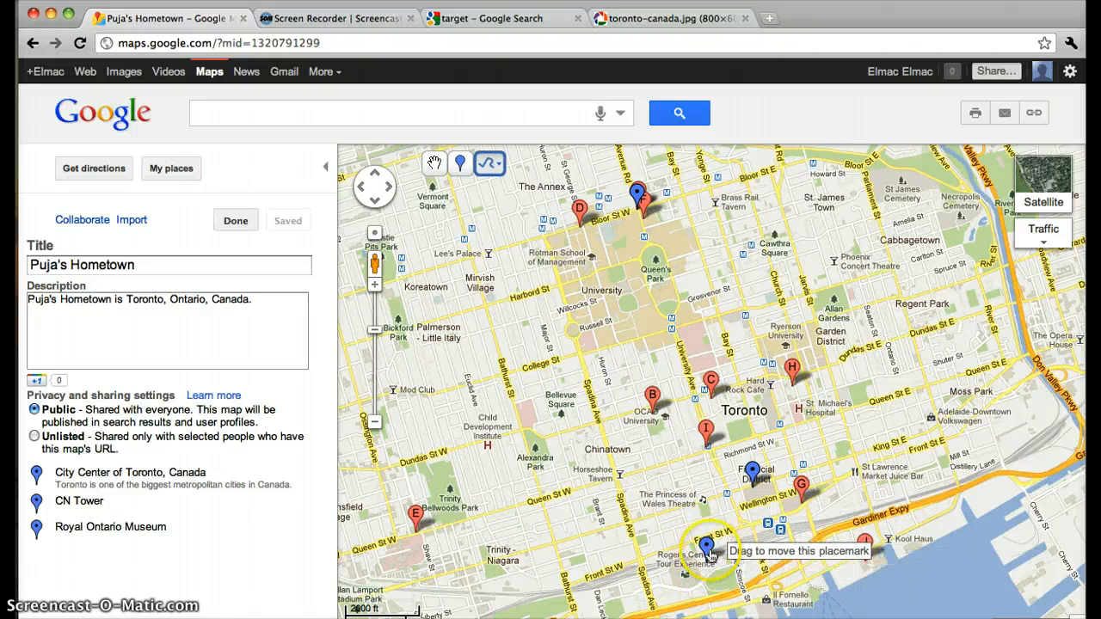
{"action": "mouse_move", "coordinate": [709, 551]}
{"action": "left_mouse_down"}
{"action": "mouse_move", "coordinate": [705, 513]}
{"action": "mouse_move", "coordinate": [704, 564]}
{"action": "mouse_move", "coordinate": [714, 569]}
{"action": "left_mouse_up"}
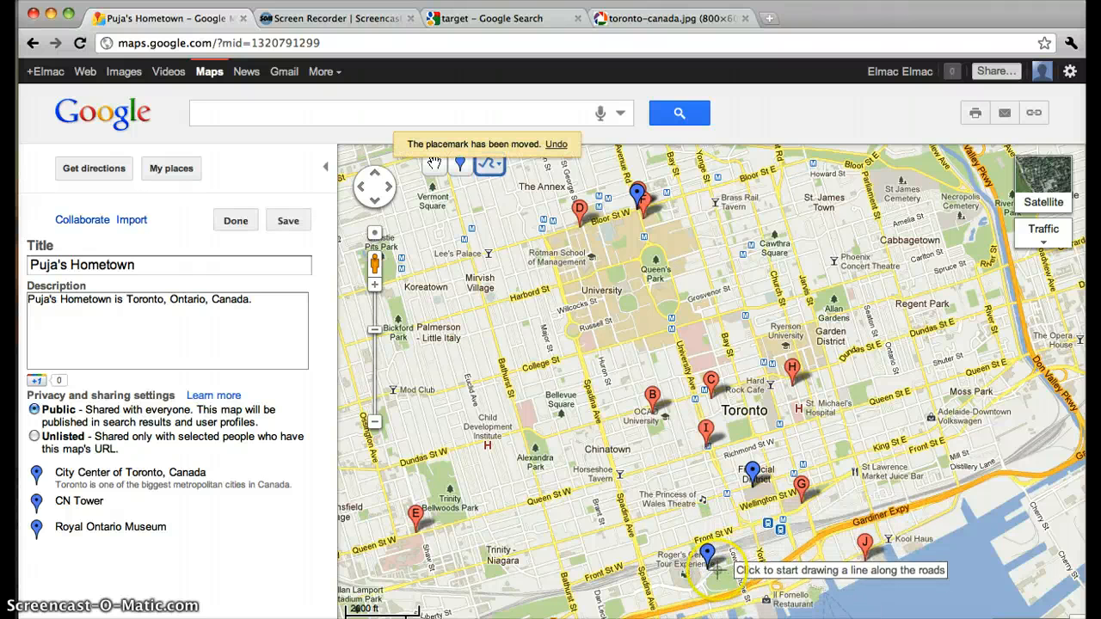
{"action": "left_click", "coordinate": [556, 144]}
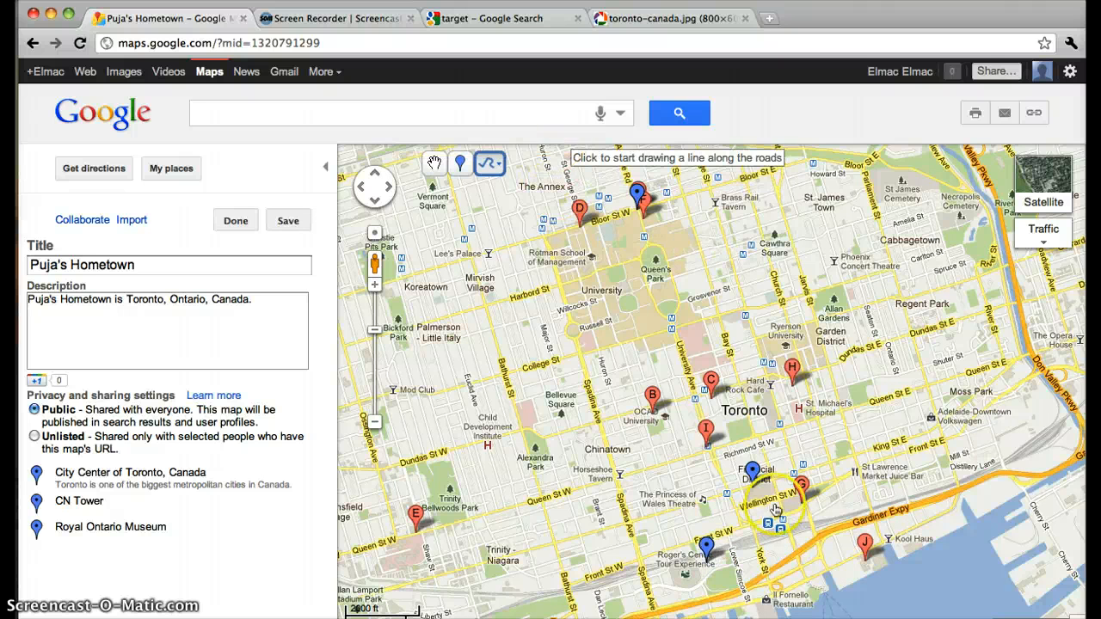
Step: Draw a line along the roads from the CN Tower placemark to the Royal Ontario Museum placemark and end it there
{"action": "left_click", "coordinate": [716, 563]}
{"action": "left_click", "coordinate": [641, 222]}
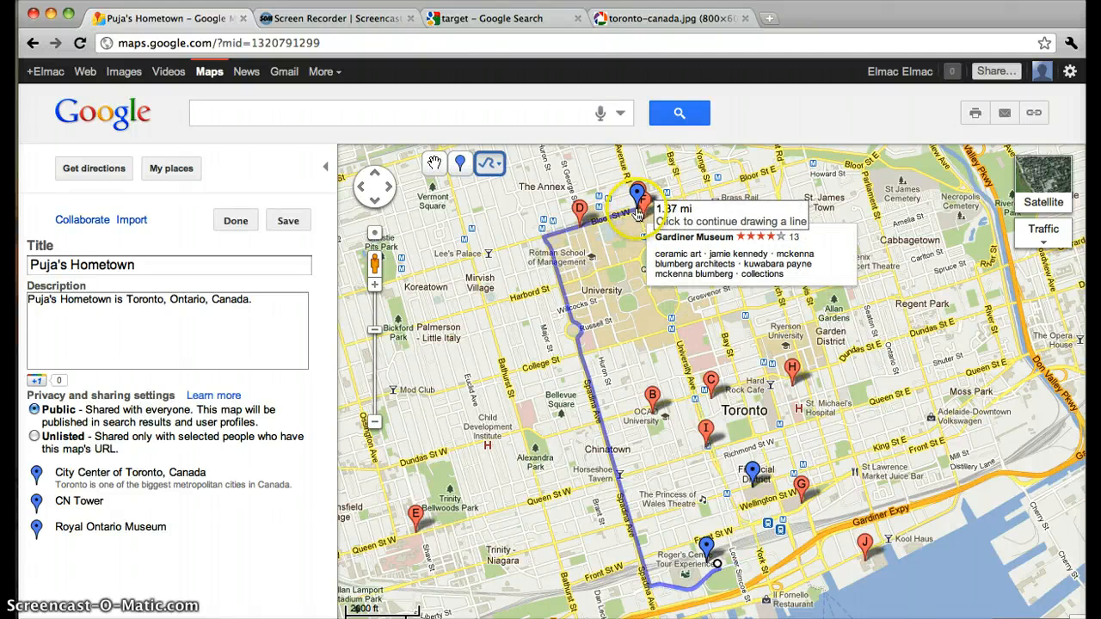
{"action": "left_click", "coordinate": [639, 217]}
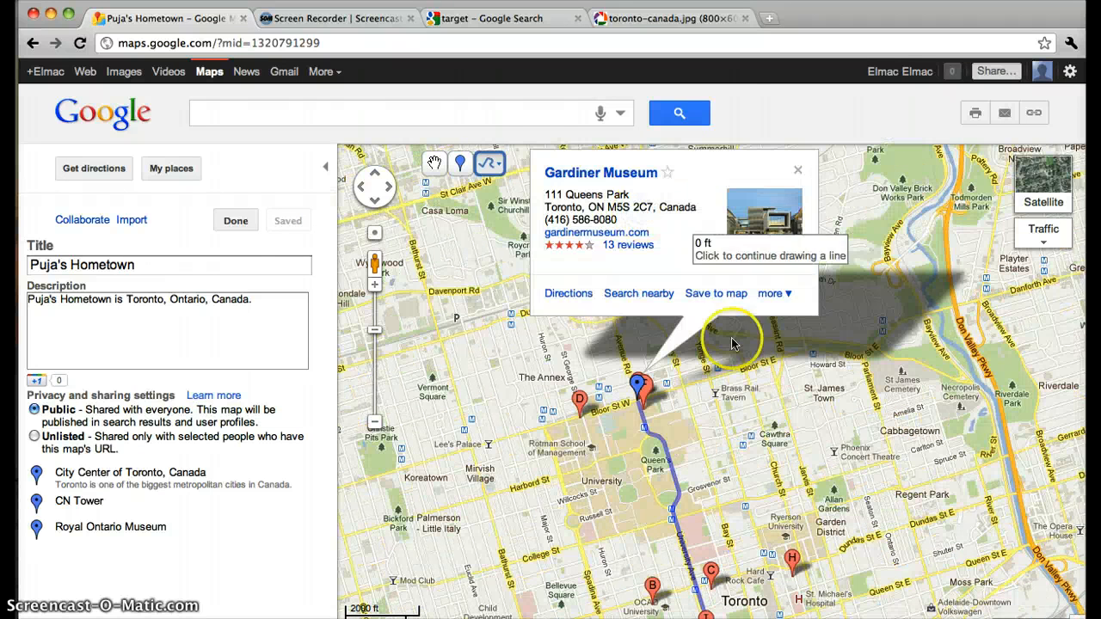
{"action": "left_click", "coordinate": [631, 414]}
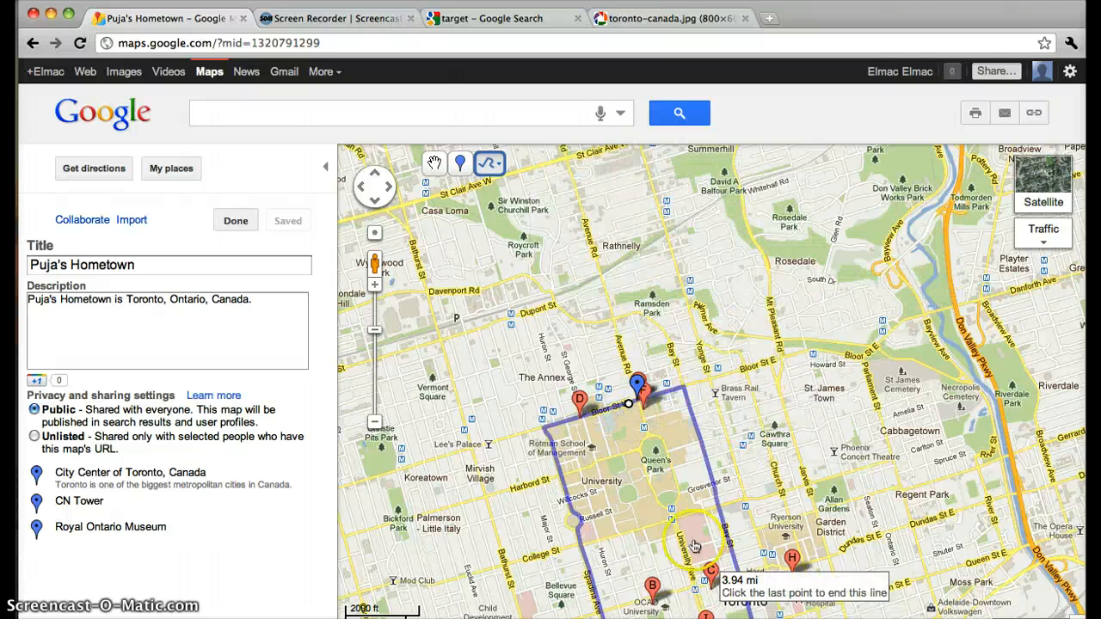
{"action": "left_click", "coordinate": [590, 423]}
{"action": "left_click", "coordinate": [593, 413]}
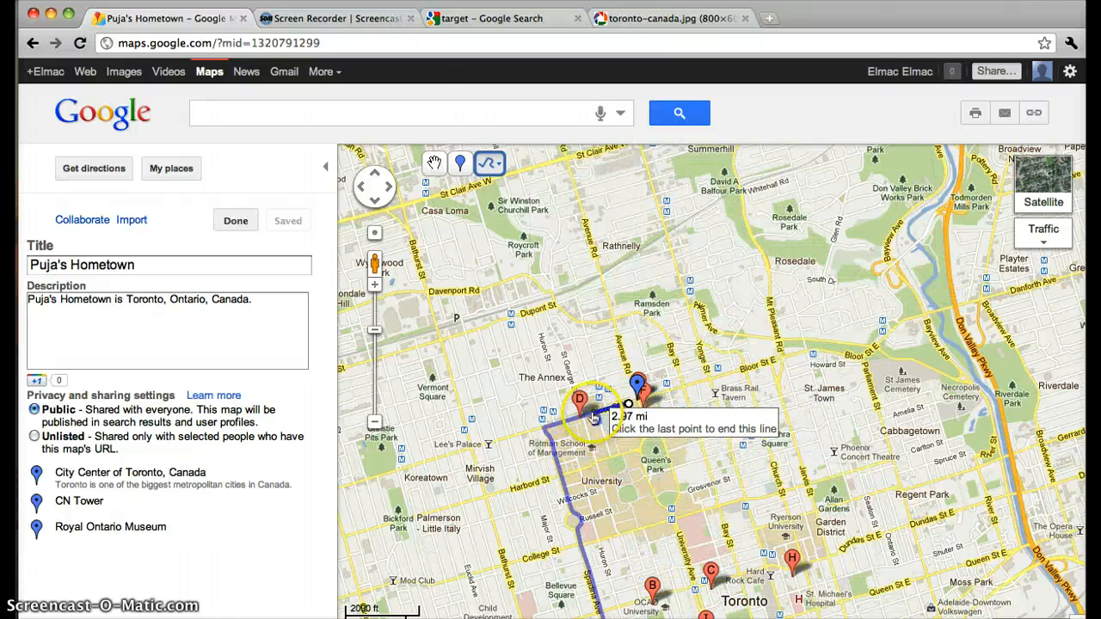
{"action": "left_click", "coordinate": [434, 157]}
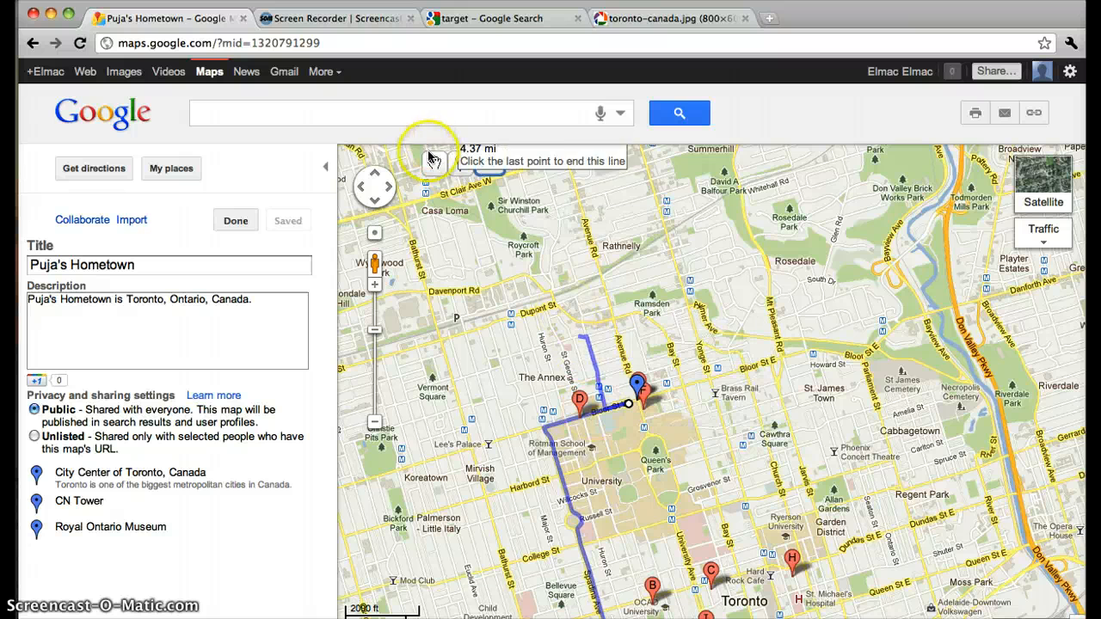
{"action": "left_click", "coordinate": [435, 163]}
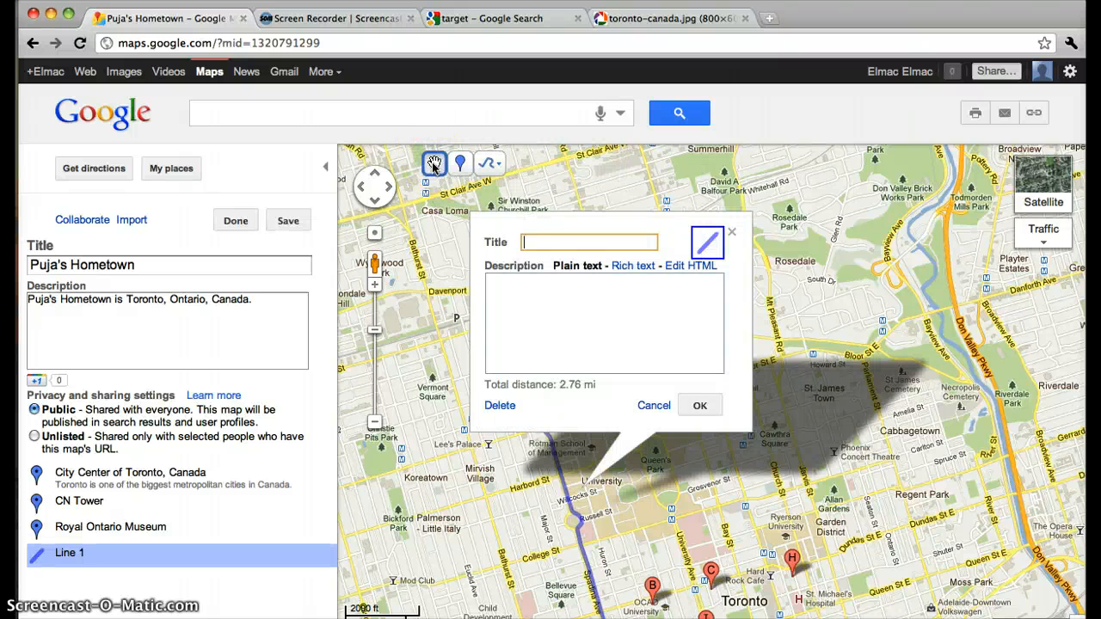
Step: Title the drawn line "Route 1" and confirm it without a description
{"action": "left_click", "coordinate": [569, 245]}
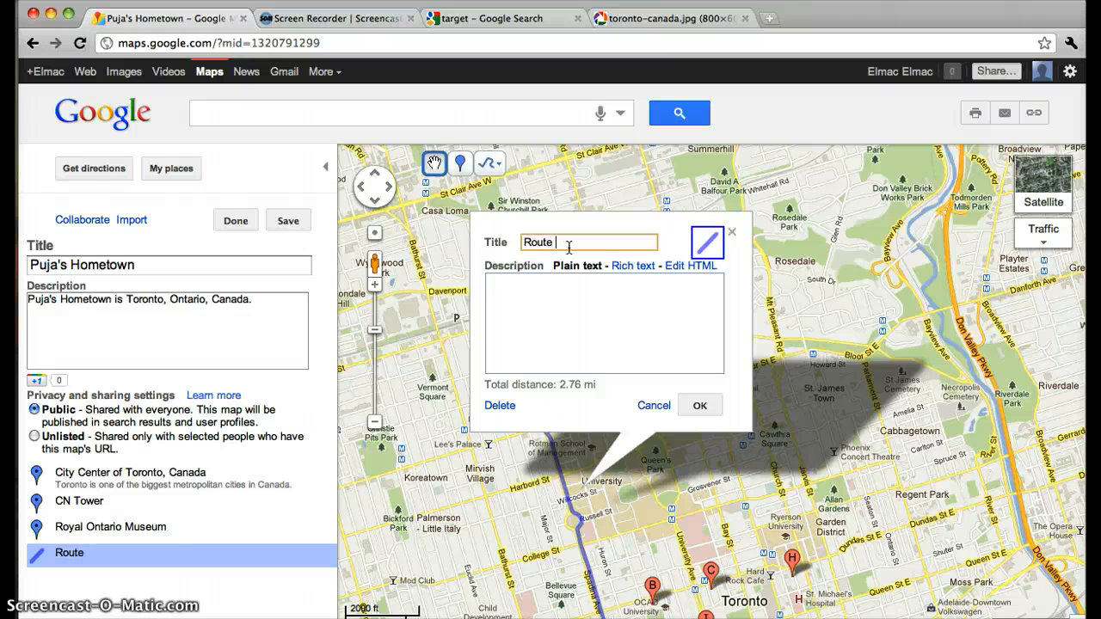
{"action": "type", "text": "1"}
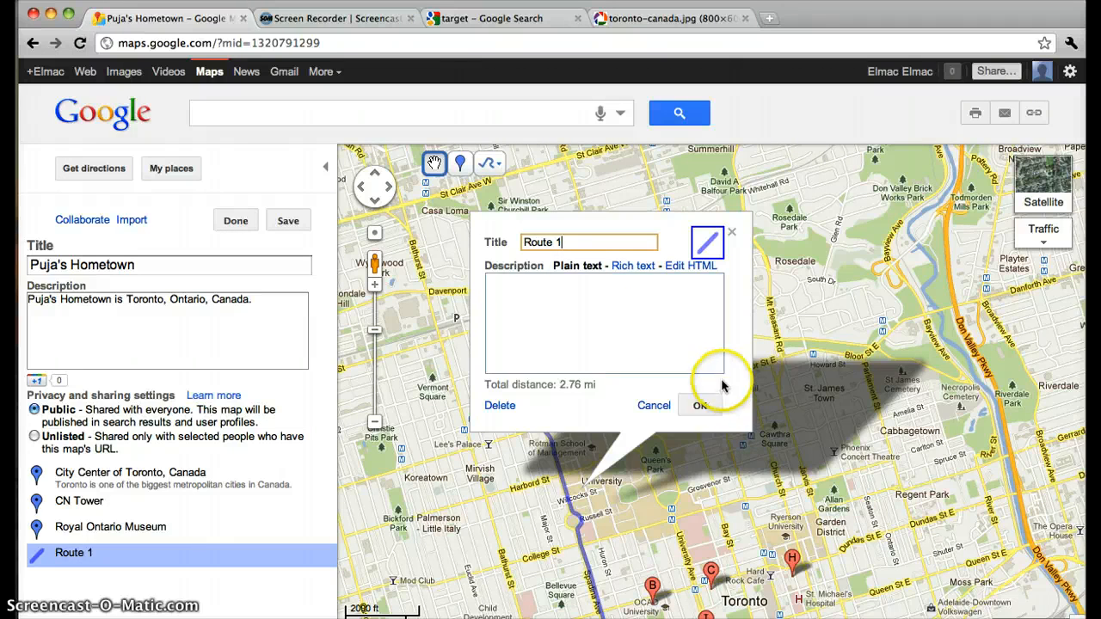
{"action": "left_click", "coordinate": [702, 408]}
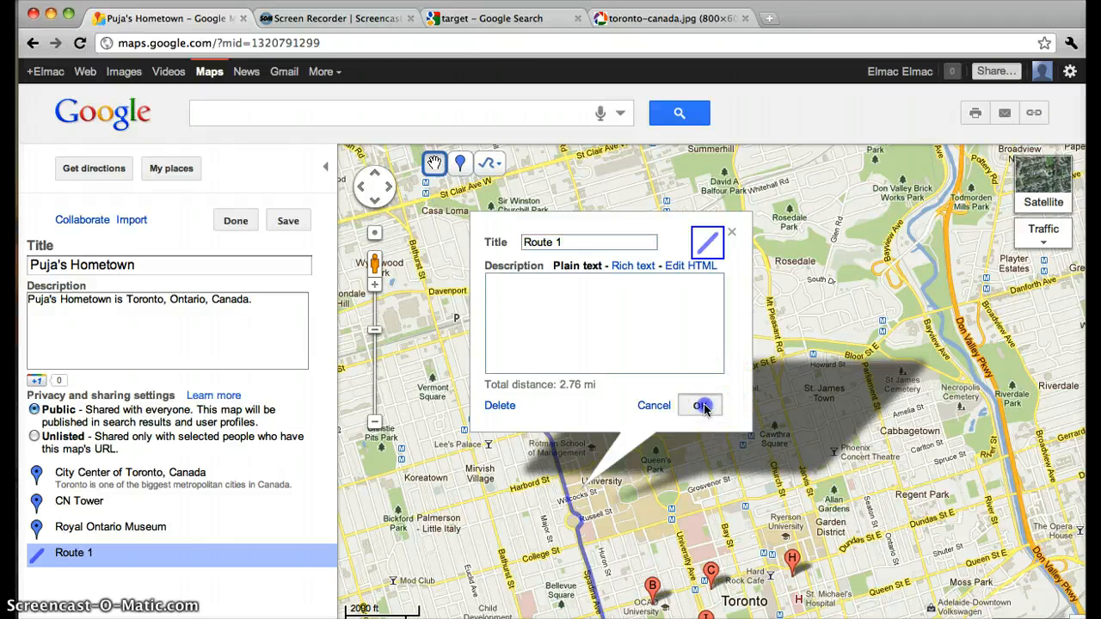
Step: Show the whole route on the map, save the map, and finish editing
{"action": "scroll", "coordinate": [695, 365], "scroll_direction": "down", "scroll_amount": 1}
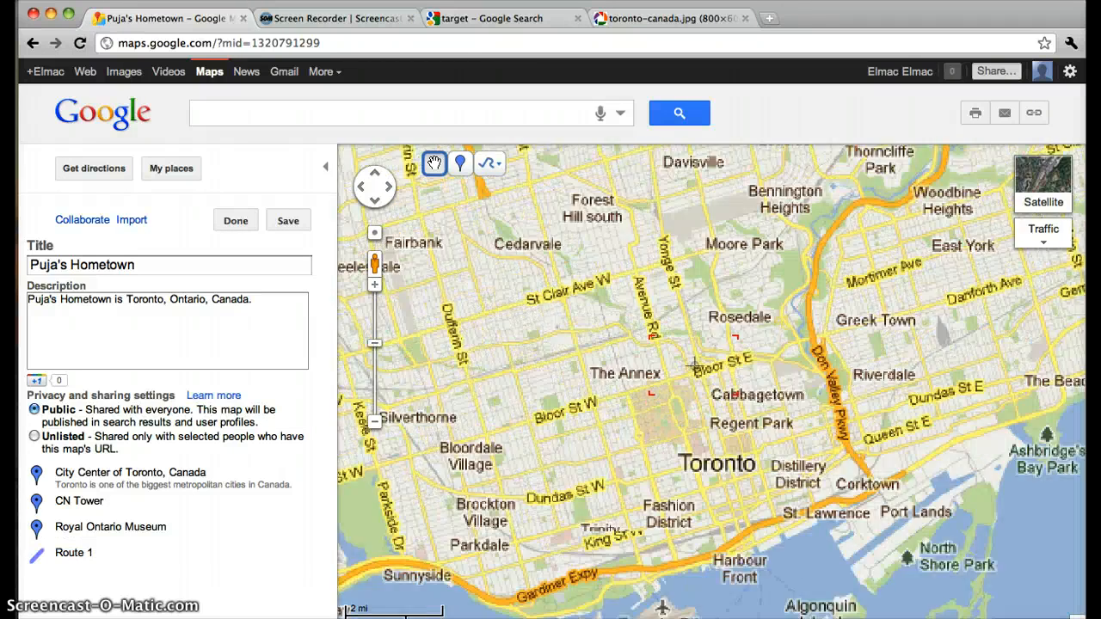
{"action": "left_click", "coordinate": [605, 465]}
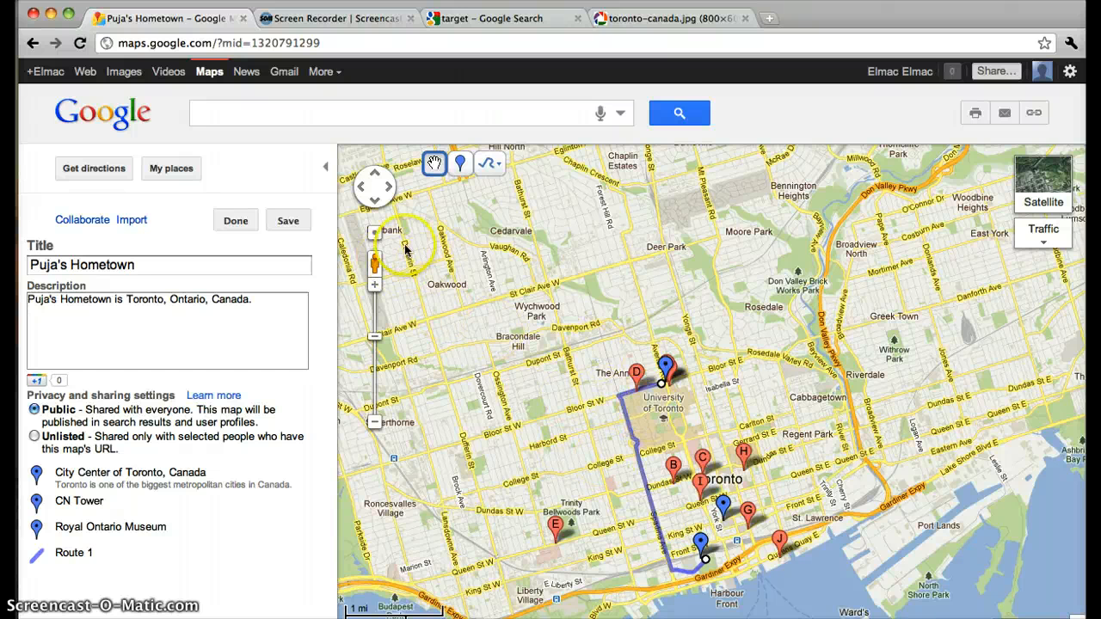
{"action": "left_click", "coordinate": [297, 221]}
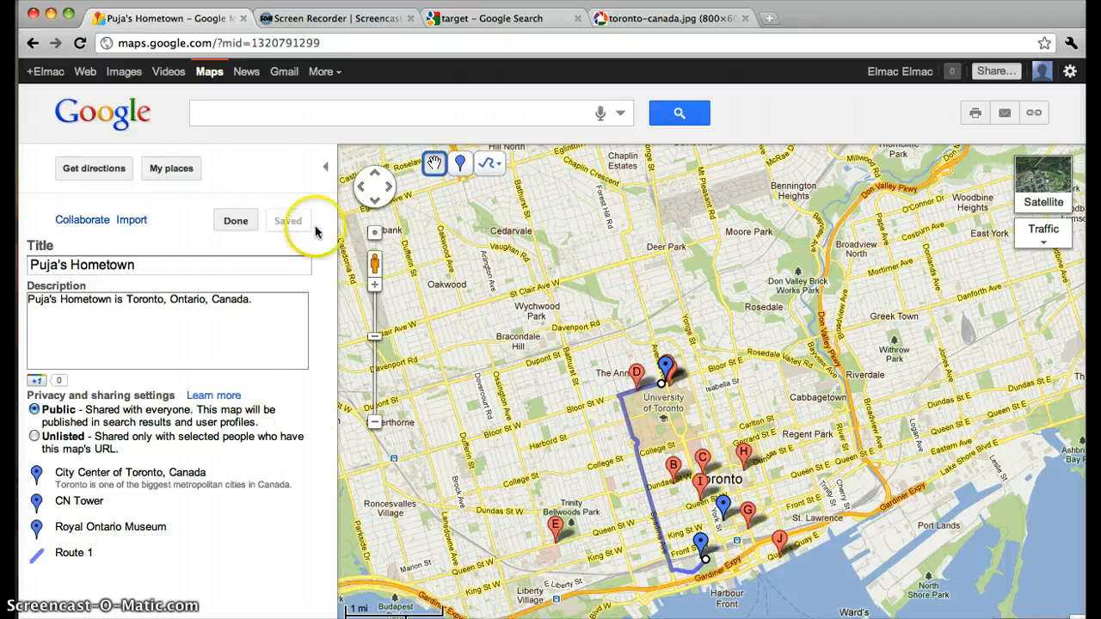
{"action": "left_click", "coordinate": [236, 221]}
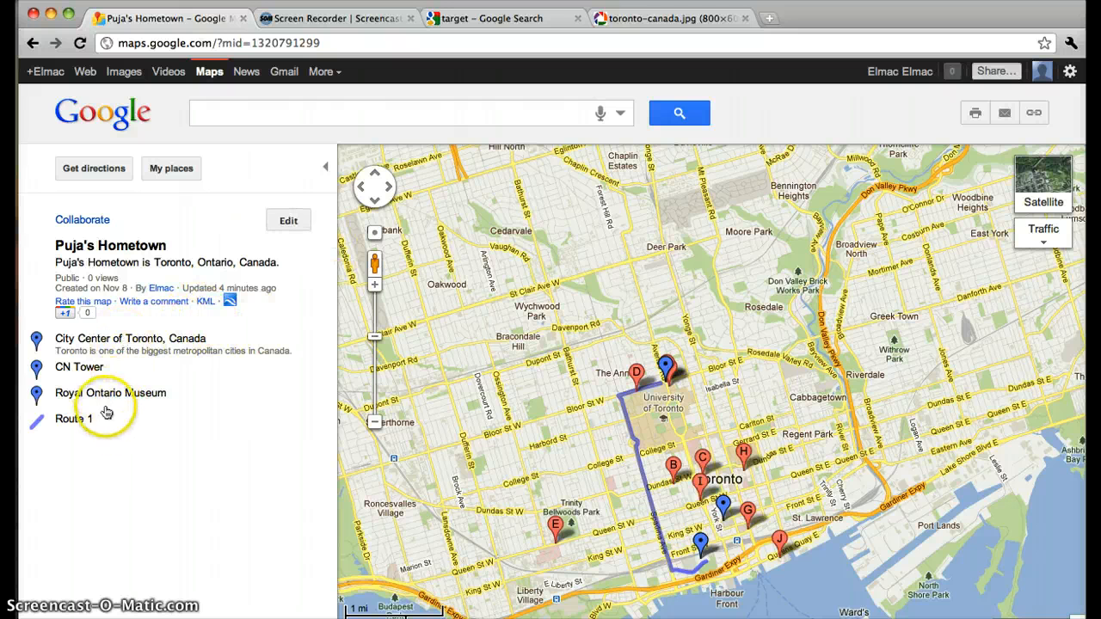
Step: Open the map's sharing options to view them, and close them without sharing
{"action": "left_click", "coordinate": [991, 78]}
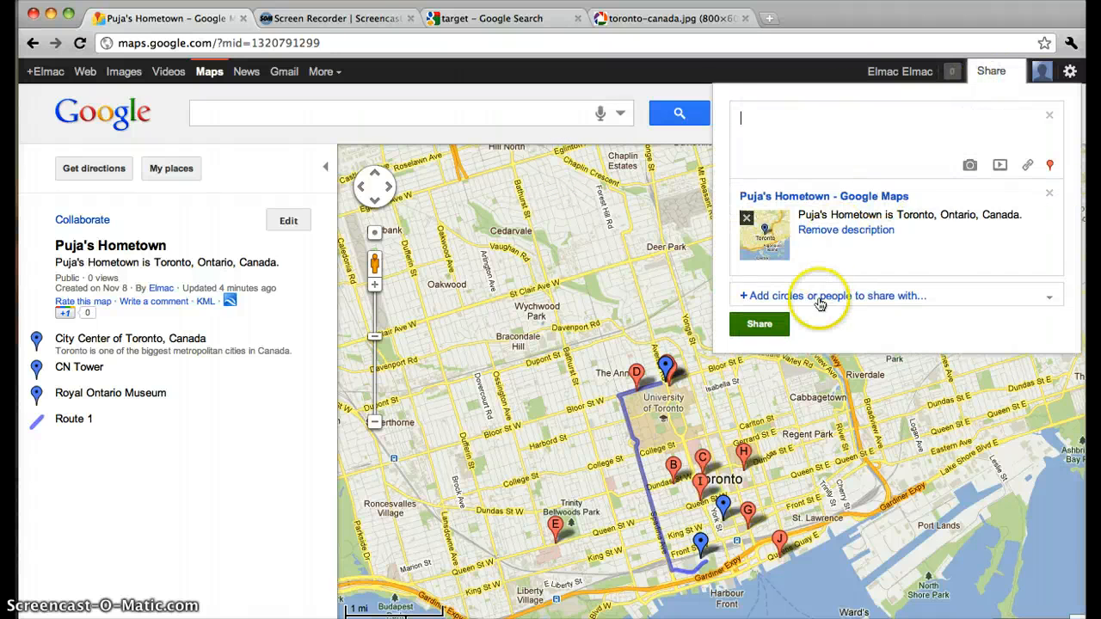
{"action": "left_click", "coordinate": [702, 86]}
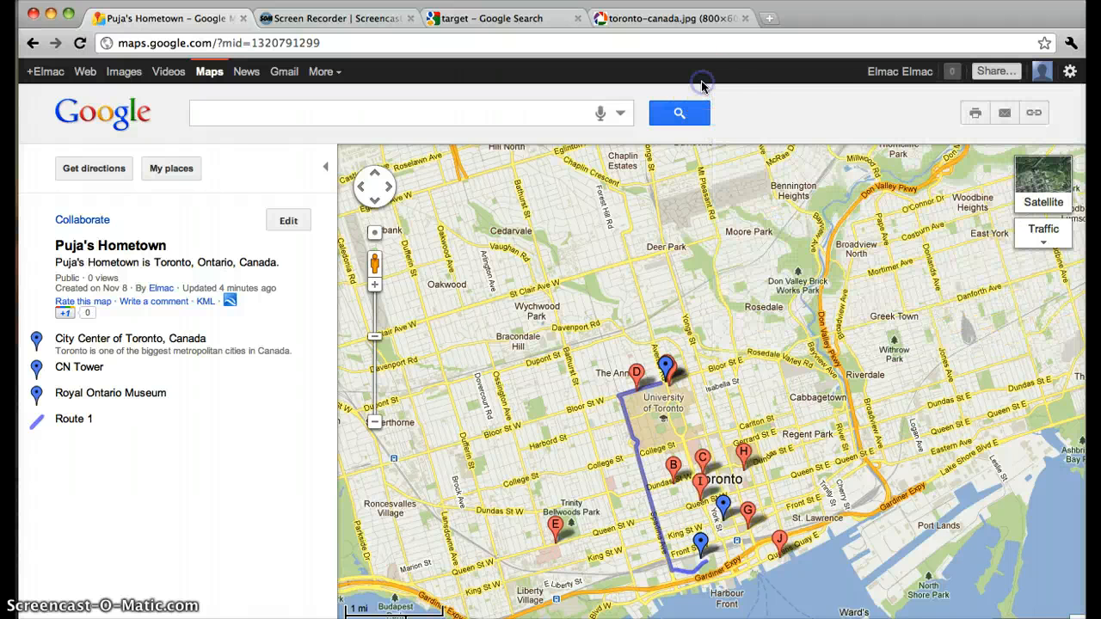